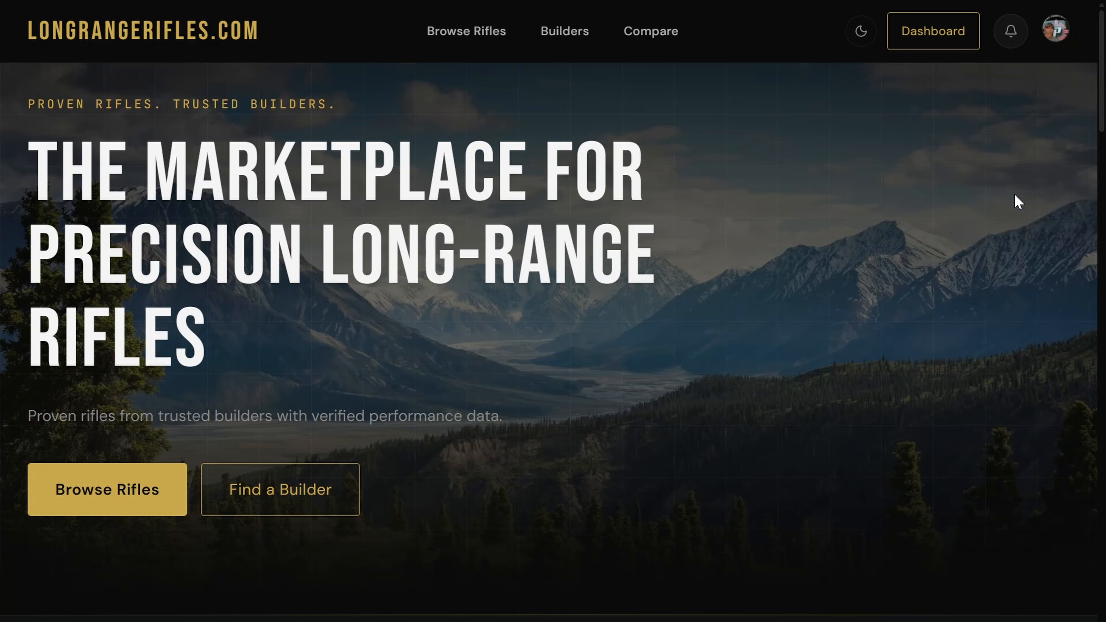
# Open the builder dashboard's rifle registry and start adding a new rifle
pyautogui.click(931, 38)
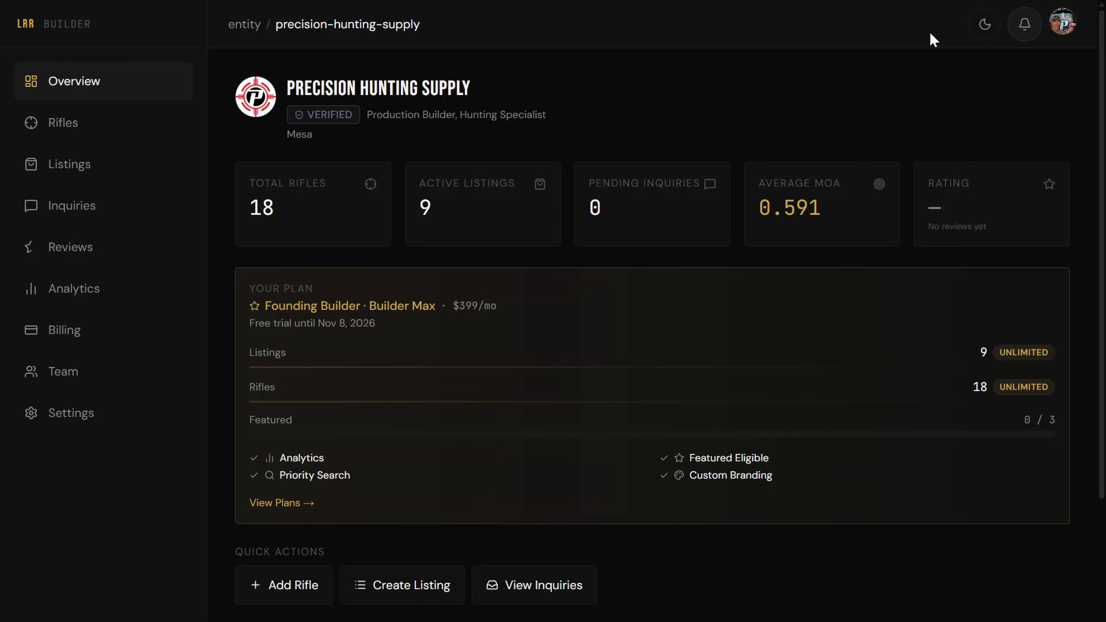
pyautogui.click(103, 129)
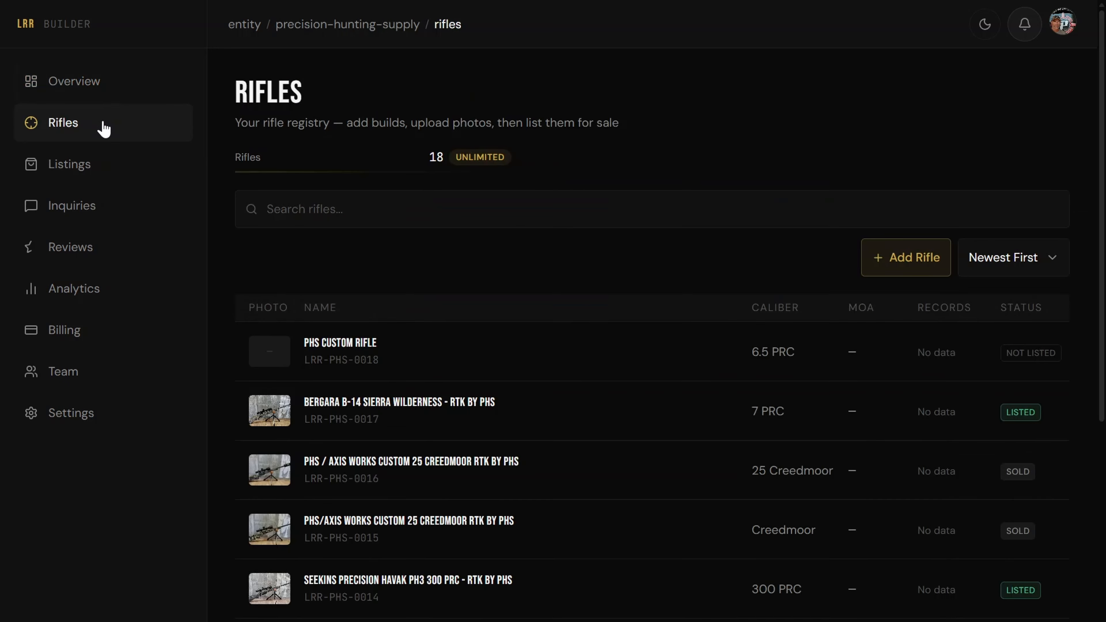
pyautogui.click(910, 259)
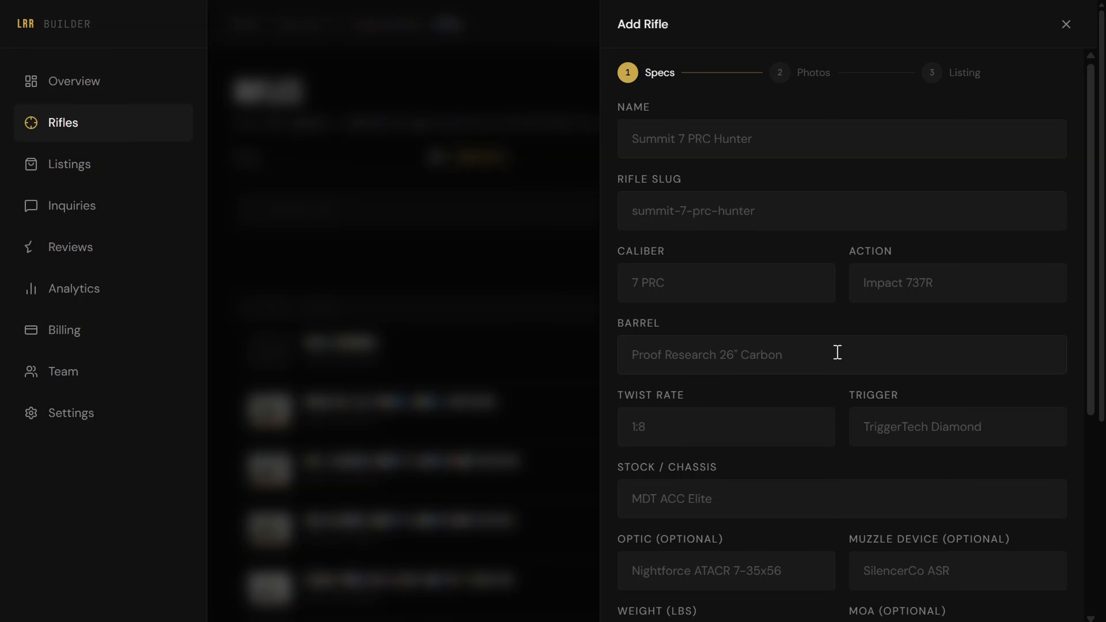
# Name the new rifle "Production Bergara" and keep the slug generated from the name
pyautogui.click(756, 139)
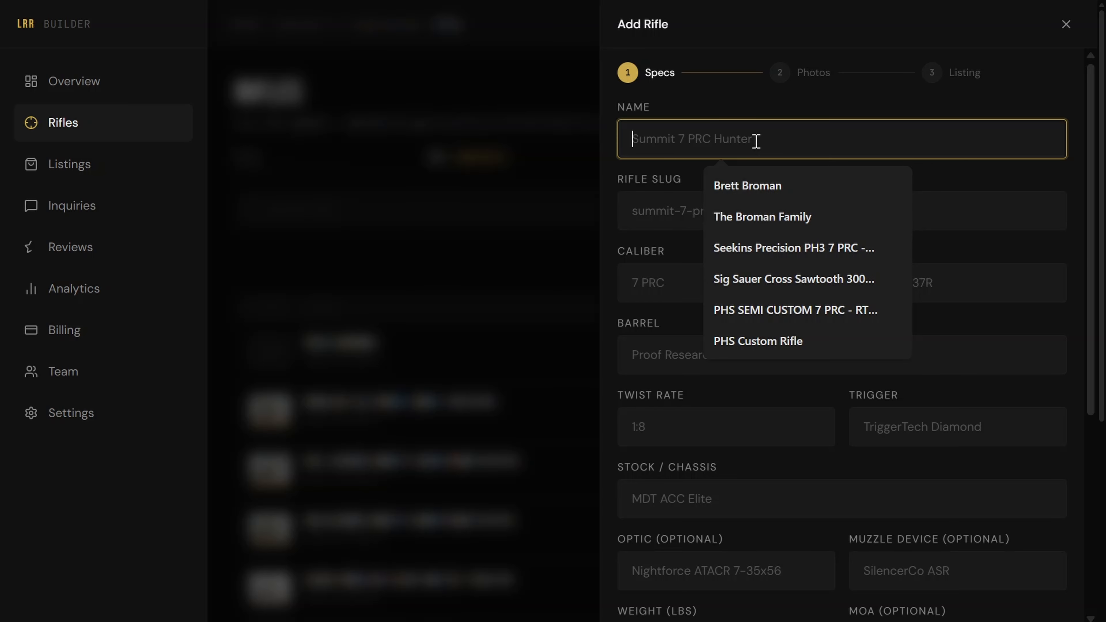
pyautogui.write('pRO')
pyautogui.press('BackSpace')
pyautogui.press('BackSpace')
pyautogui.press('BackSpace')
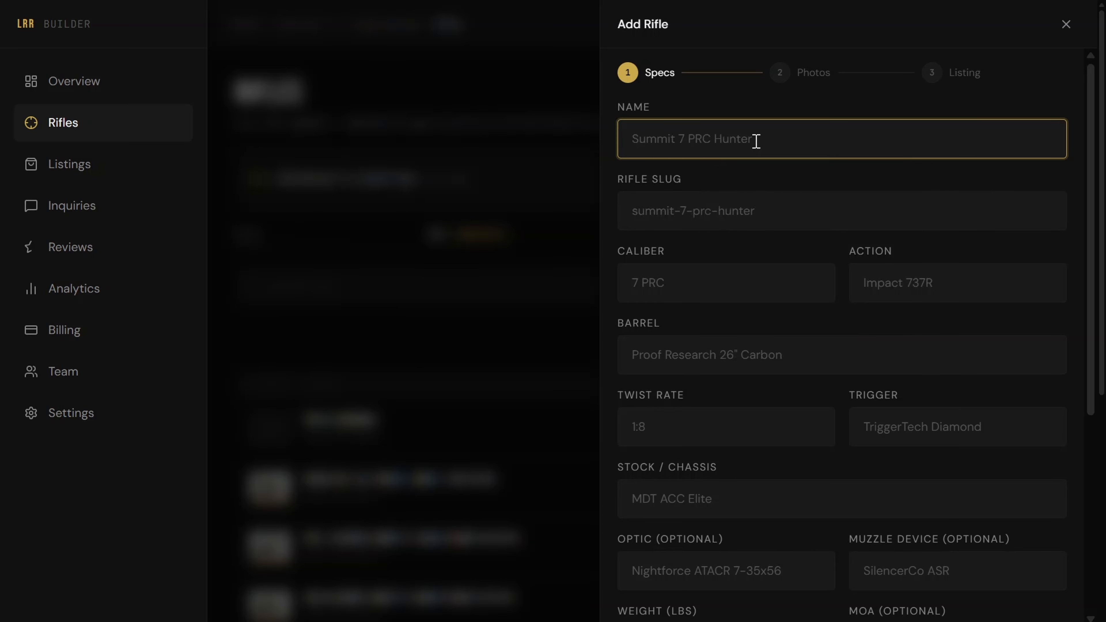
pyautogui.press('capslock')
pyautogui.write('Pro')
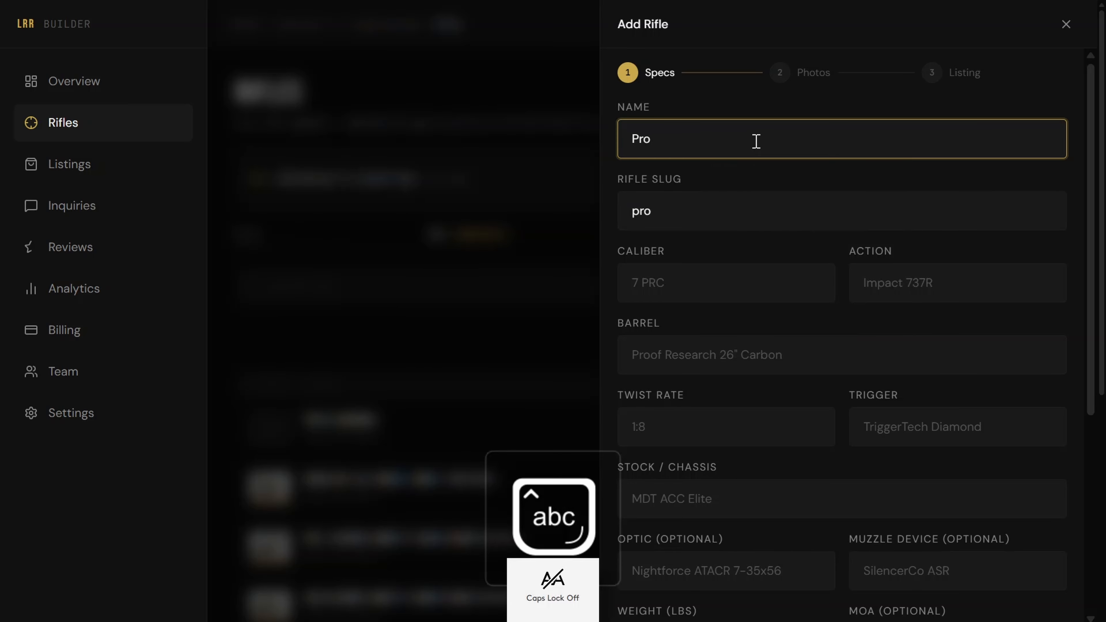
pyautogui.write('duction')
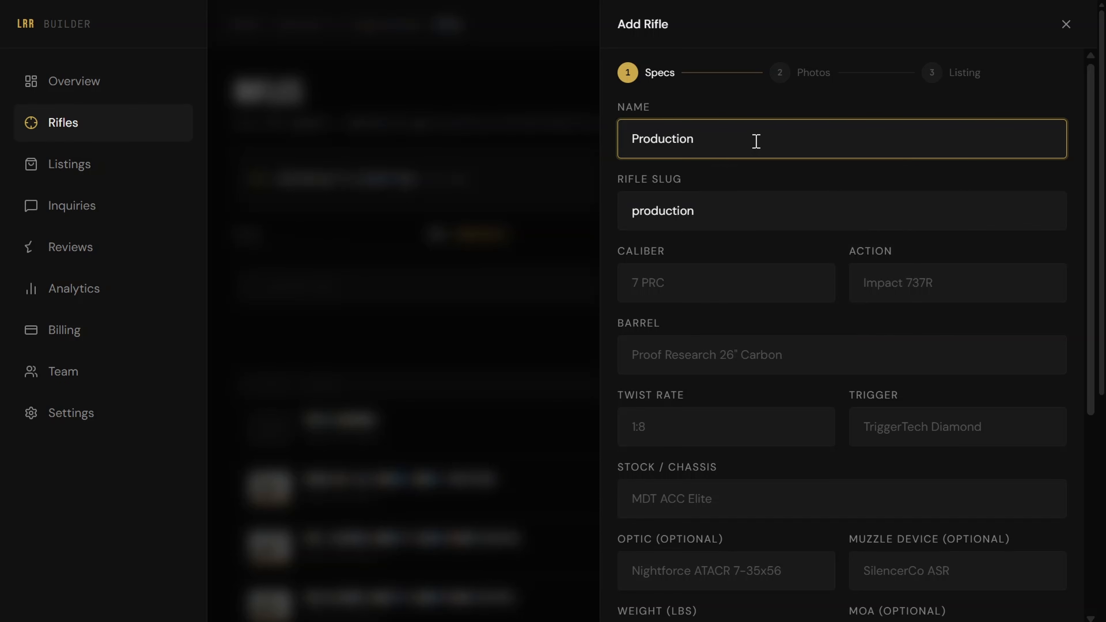
pyautogui.write(' Bergar')
pyautogui.press('BackSpace')
pyautogui.press('BackSpace')
pyautogui.press('BackSpace')
pyautogui.write('ara')
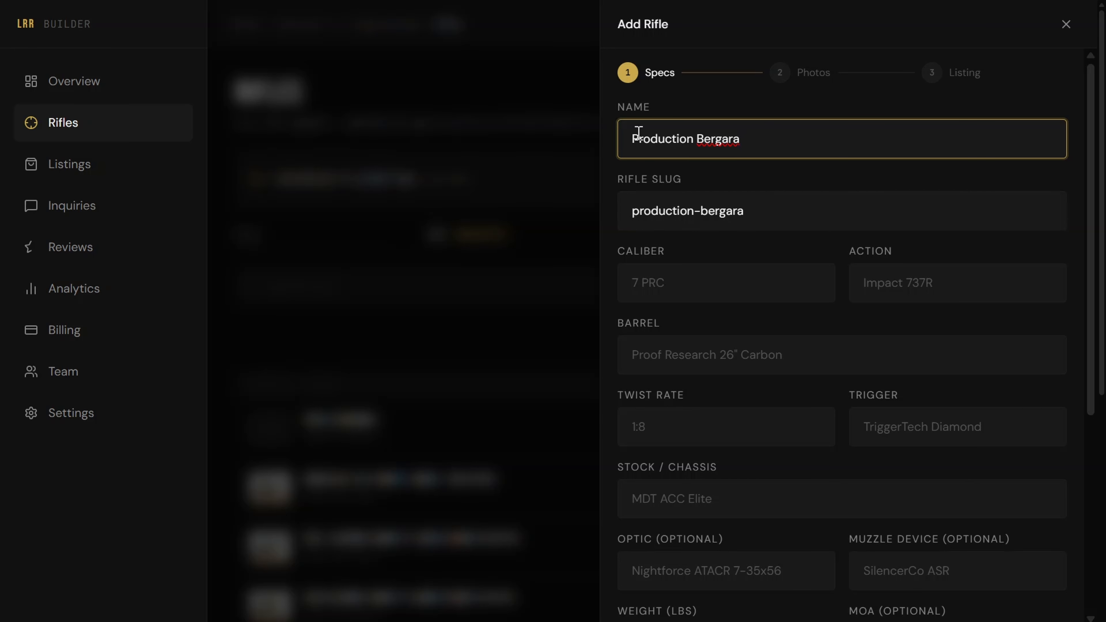
pyautogui.click(771, 213)
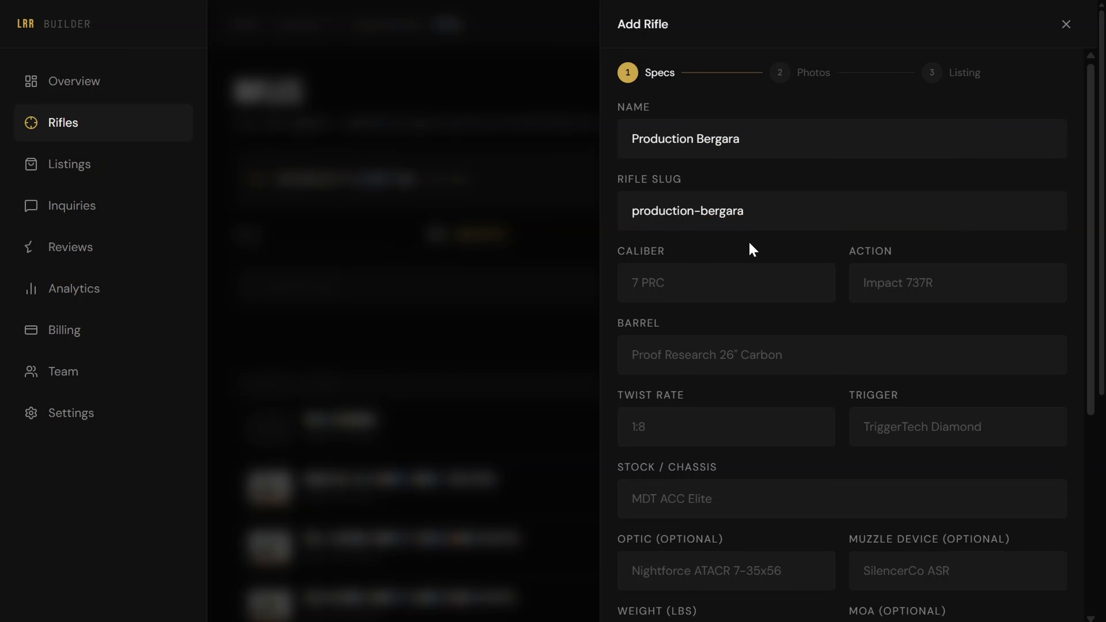
# Set the rifle's caliber to 300 PRC and its action to Bergara B14
pyautogui.click(667, 288)
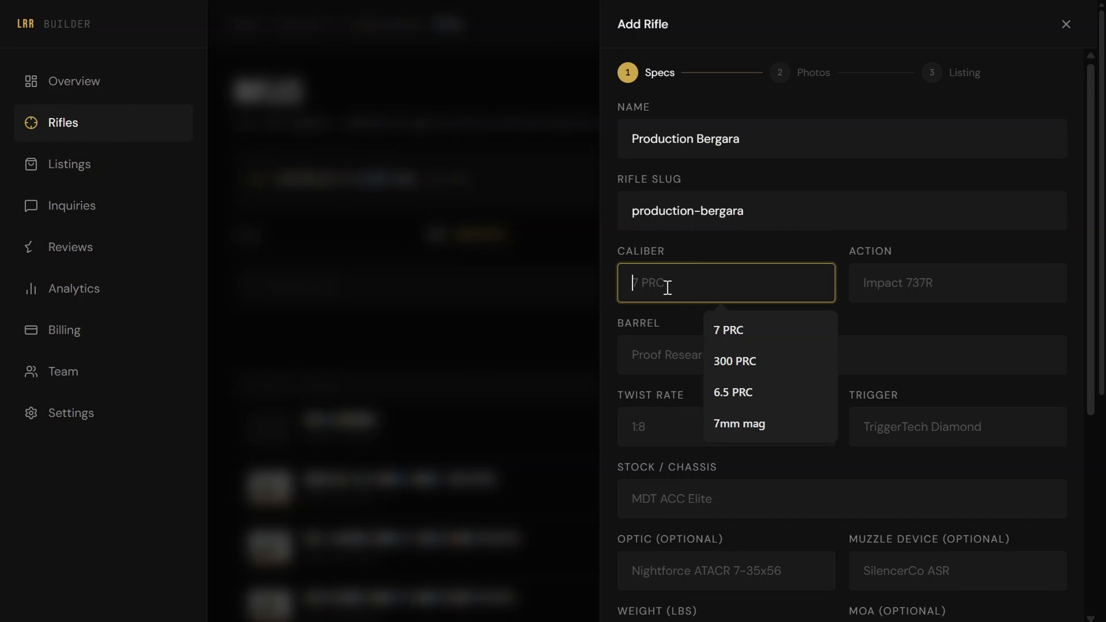
pyautogui.write('300')
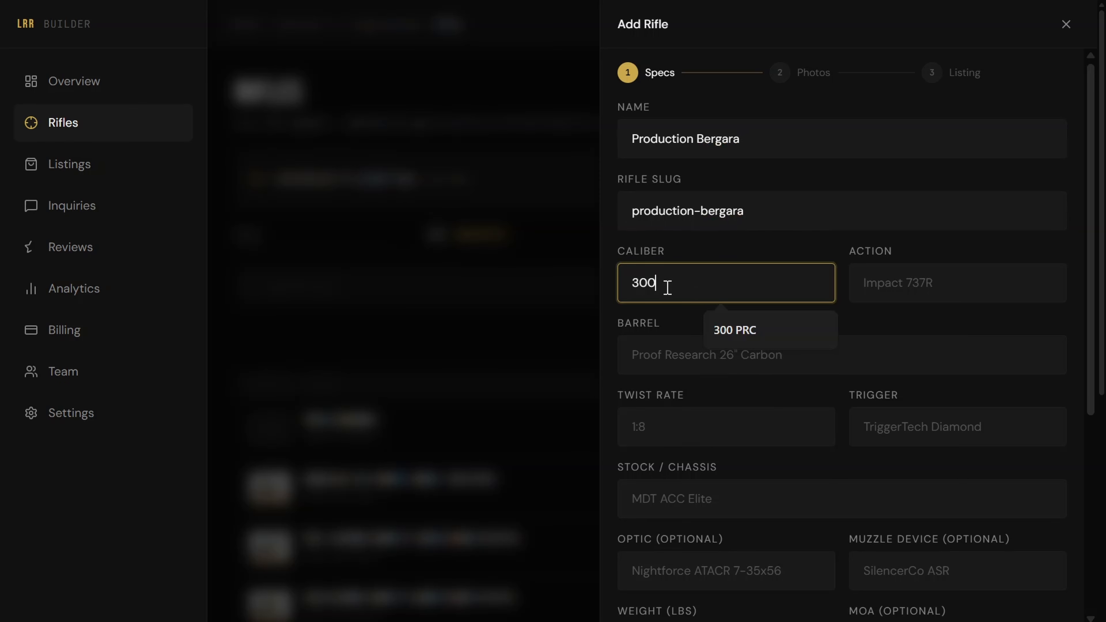
pyautogui.write(' PRC')
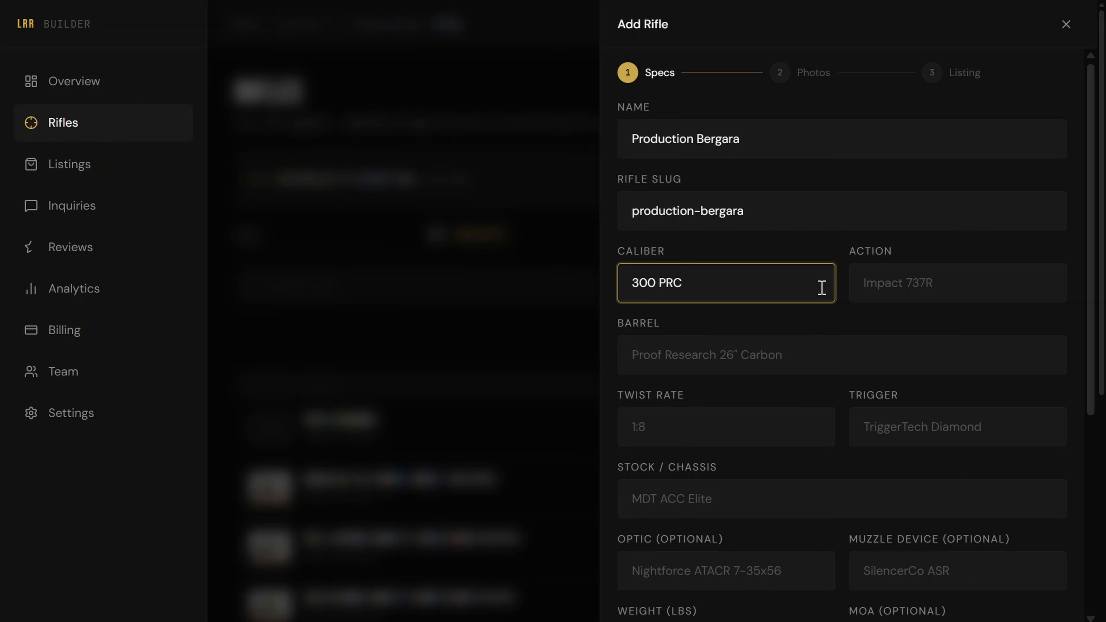
pyautogui.click(888, 288)
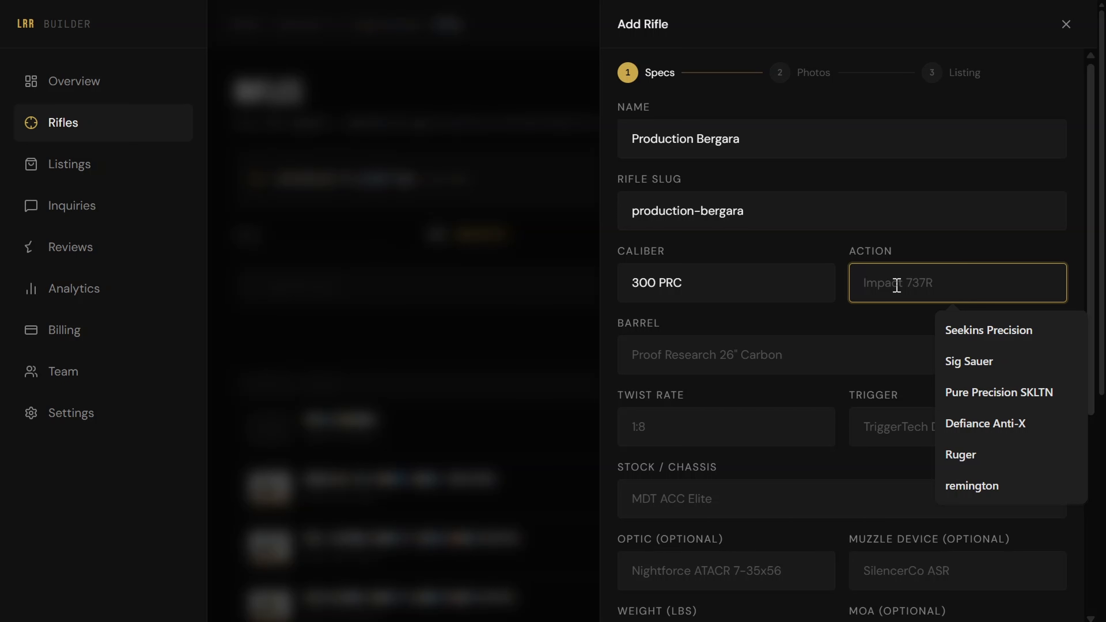
pyautogui.write('Bergara')
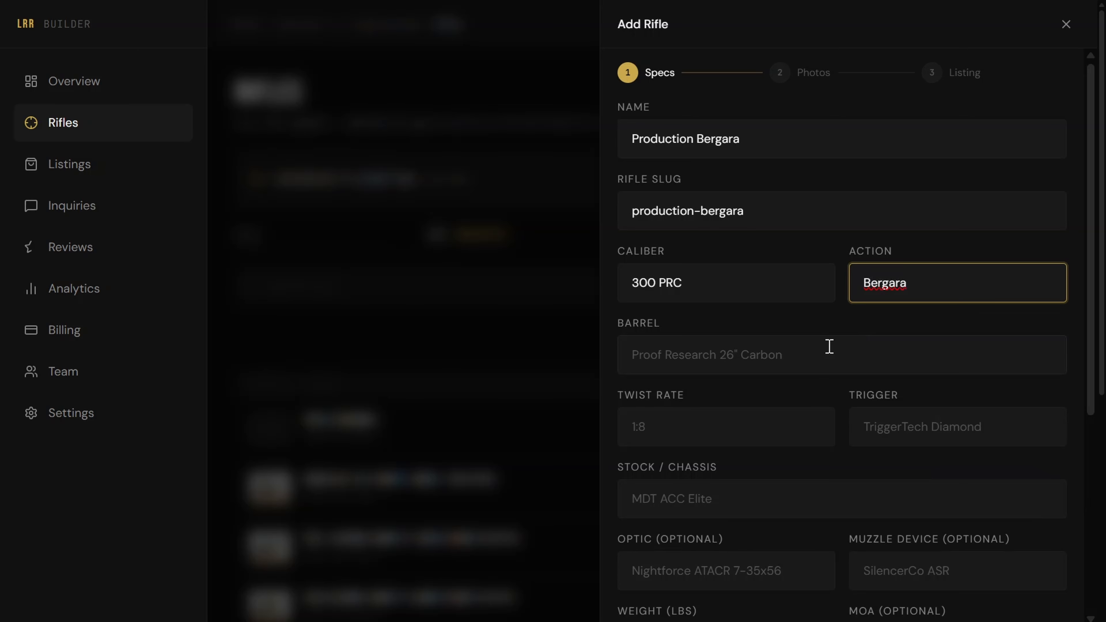
pyautogui.write(' B14')
# Enter 24" Steel Fluted as the barrel and 1:9.5 as the twist rate
pyautogui.click(678, 354)
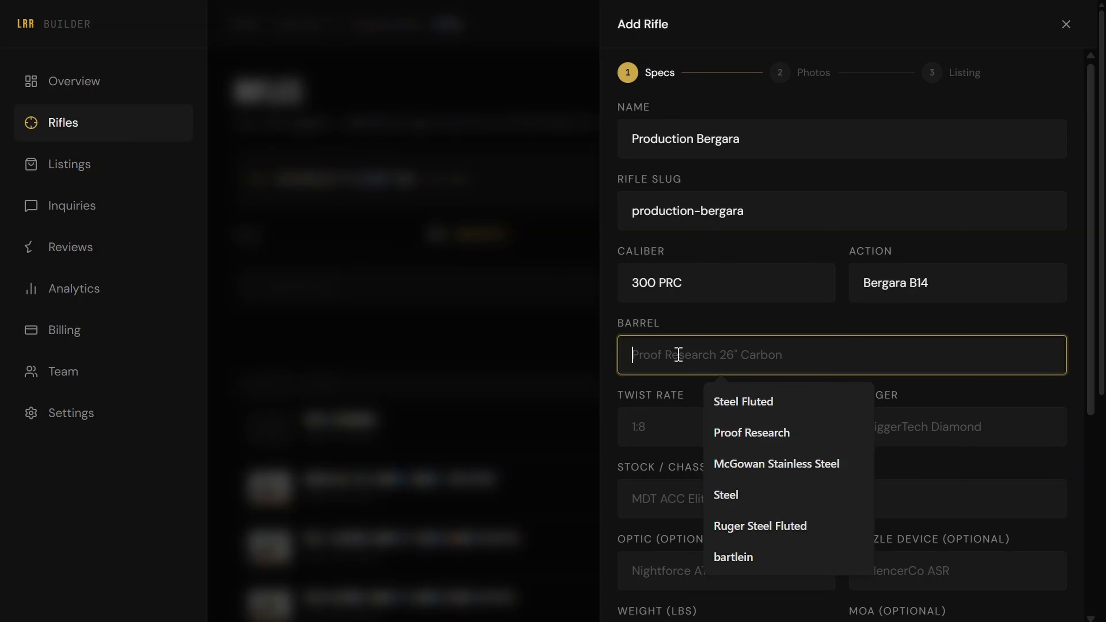
pyautogui.write('24')
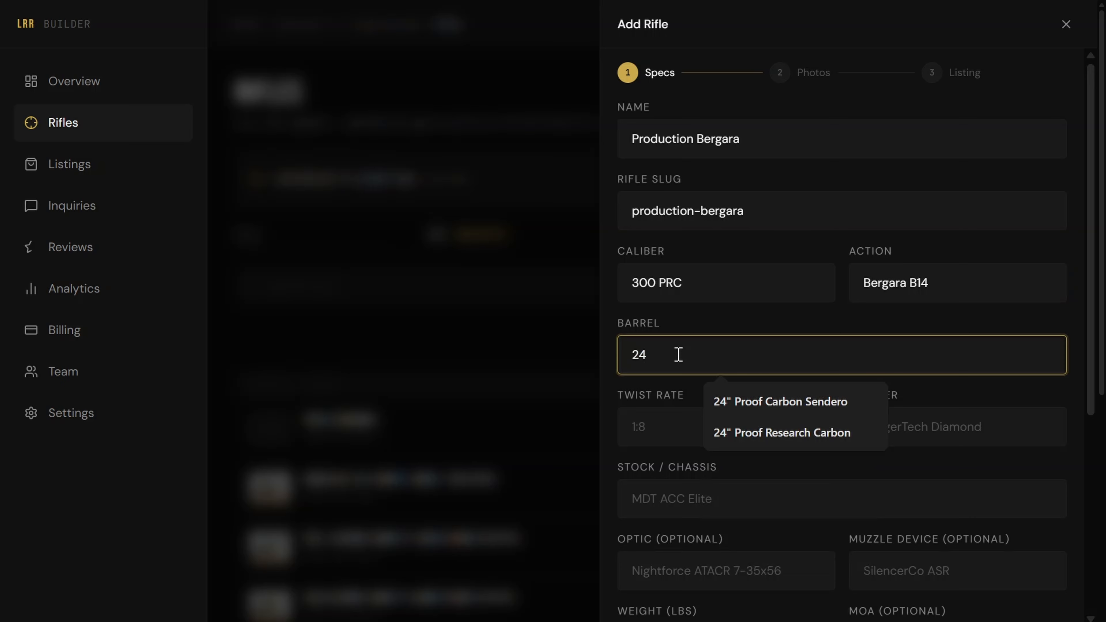
pyautogui.write('" Stee')
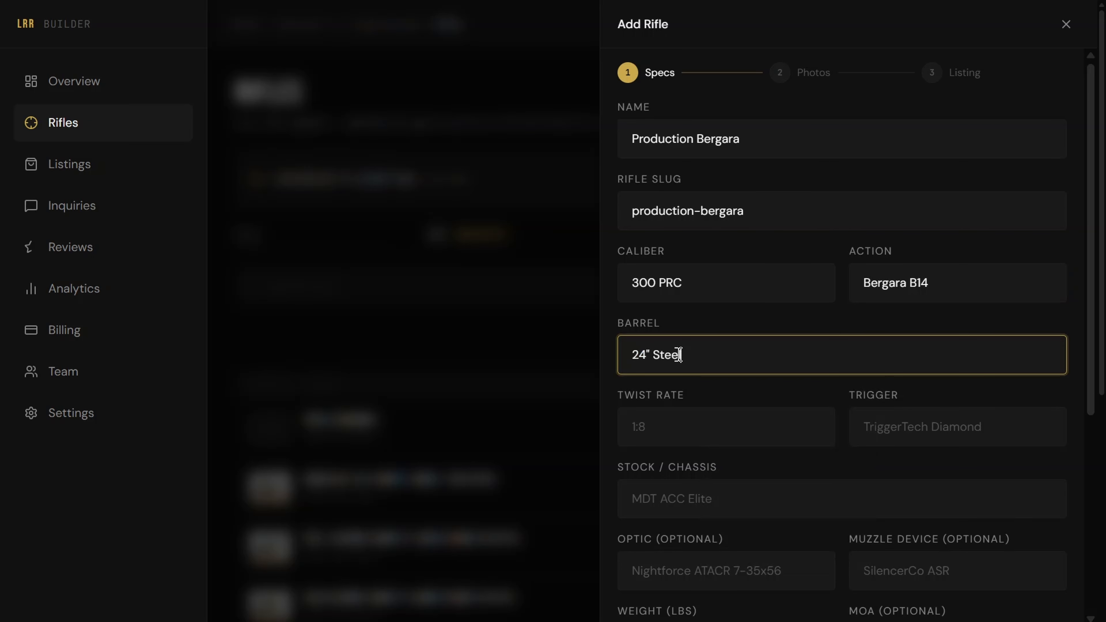
pyautogui.write('l Fluted')
pyautogui.click(678, 430)
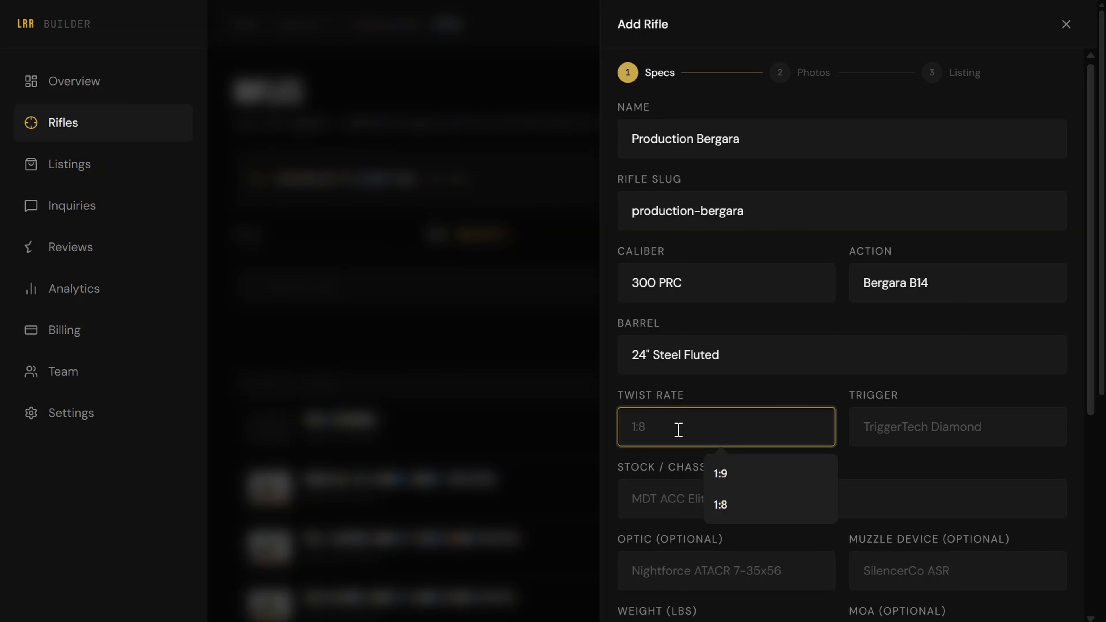
pyautogui.write('1:9.5')
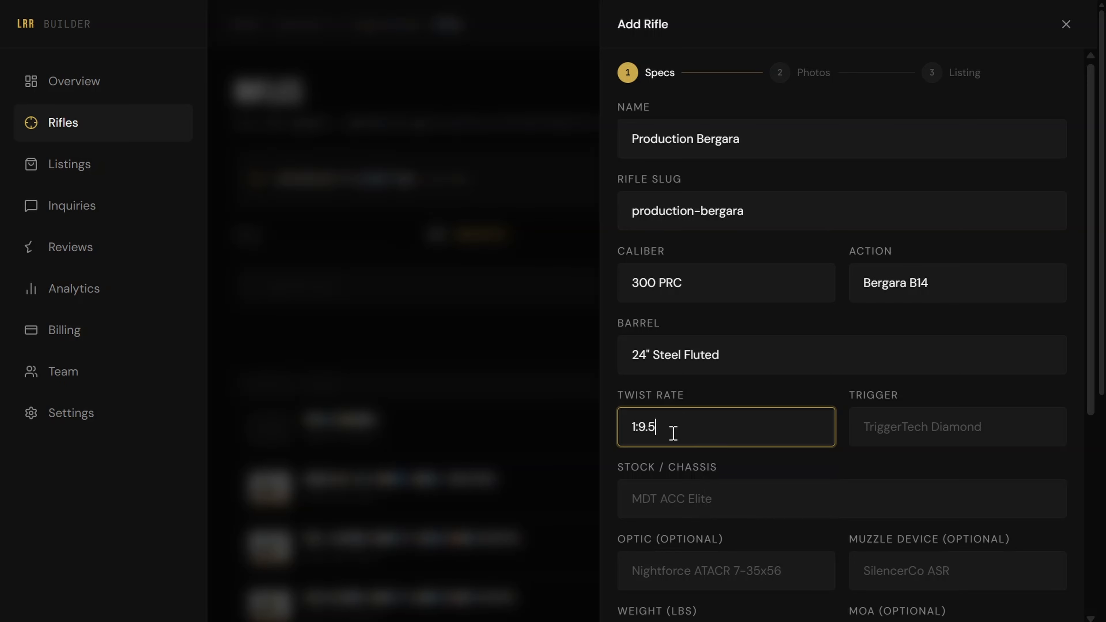
# Enter Factory Bergara as the trigger and Synthetic Sporter Style Stock as the stock/chassis
pyautogui.click(899, 428)
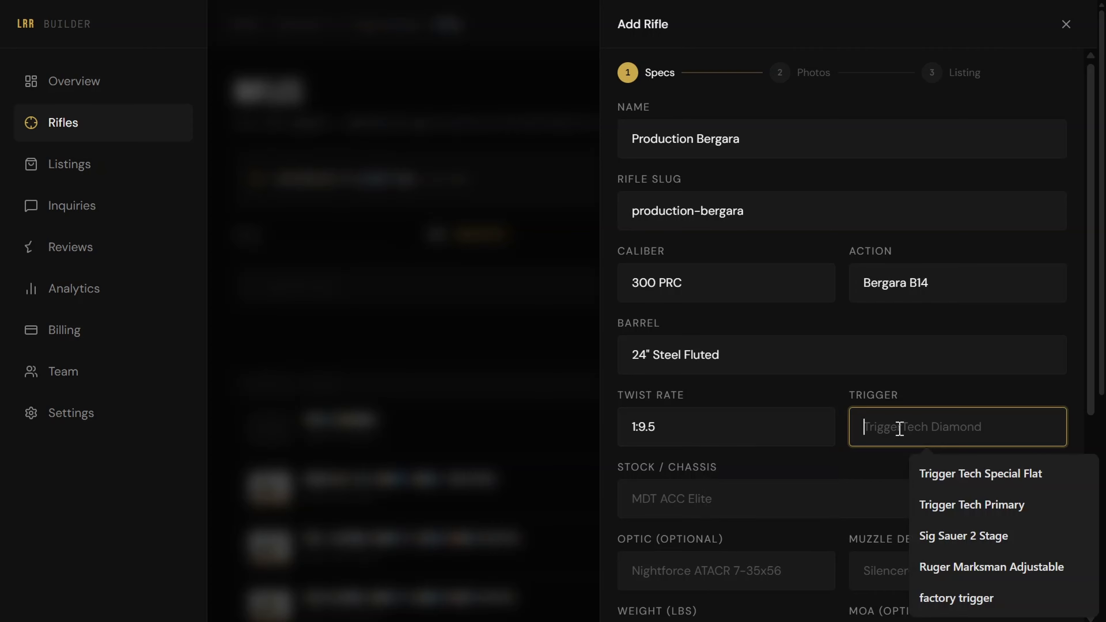
pyautogui.write('Fact')
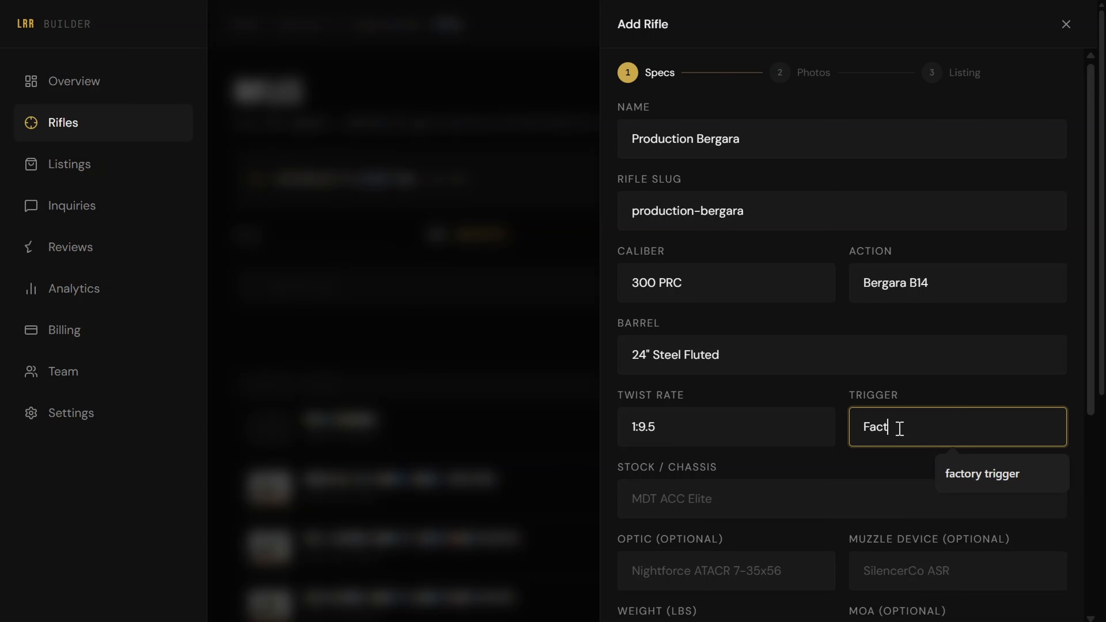
pyautogui.write('ory Bergara')
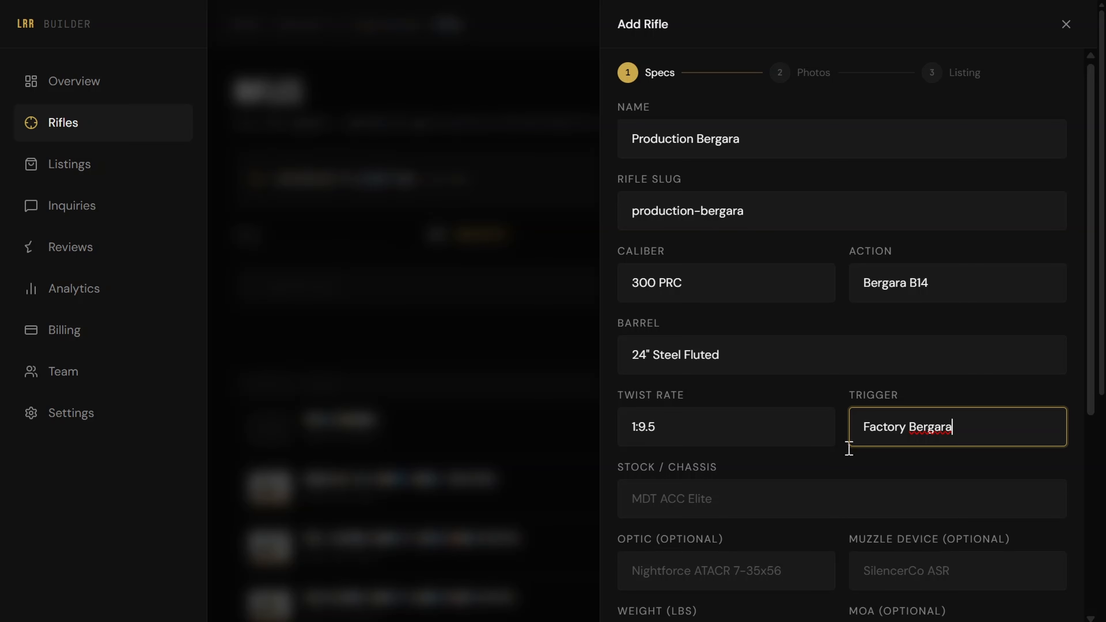
pyautogui.click(674, 497)
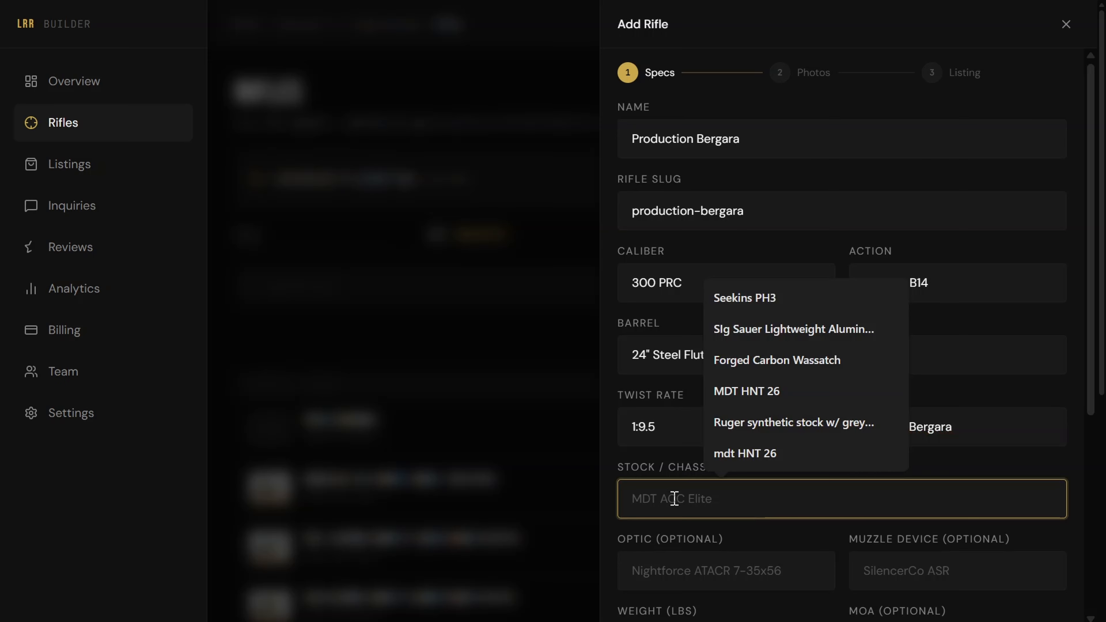
pyautogui.write('Synth')
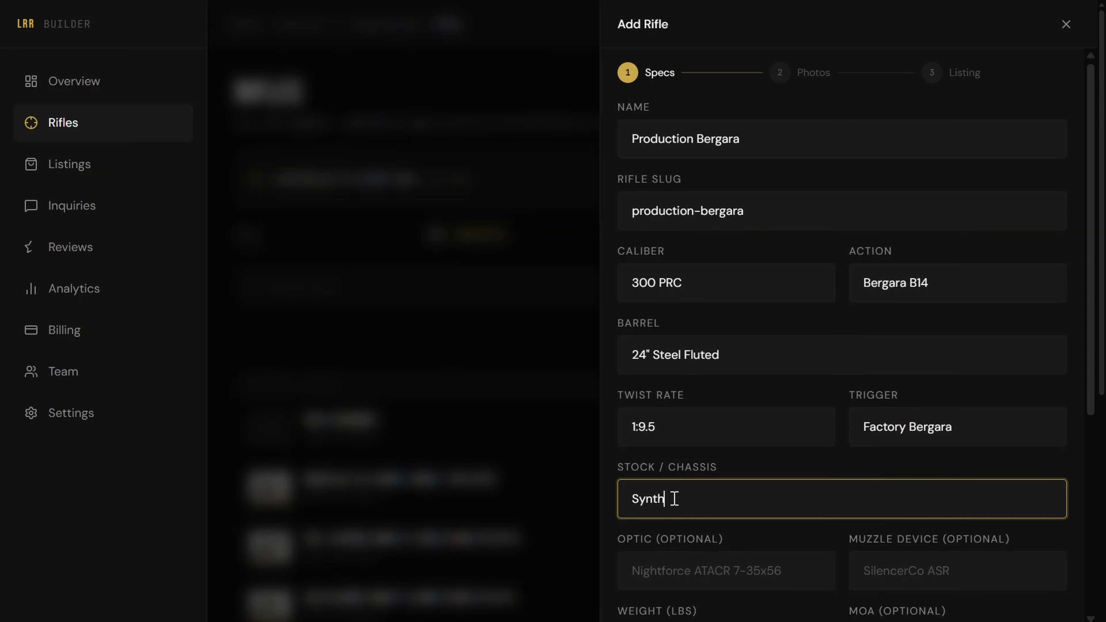
pyautogui.write('etic Sporter Style S')
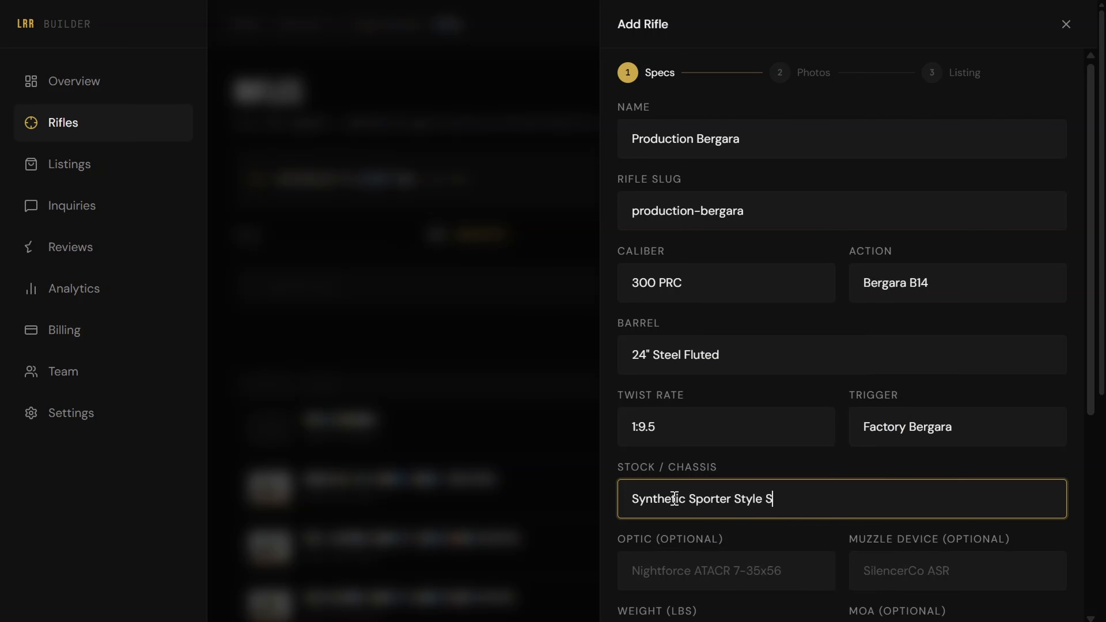
pyautogui.write('tock')
# Set the optic to Leupold Mark 4 (4.5-18x52) FFP and the muzzle device to Axis Works 4 Port Competition
pyautogui.scroll(-4, 687, 505)
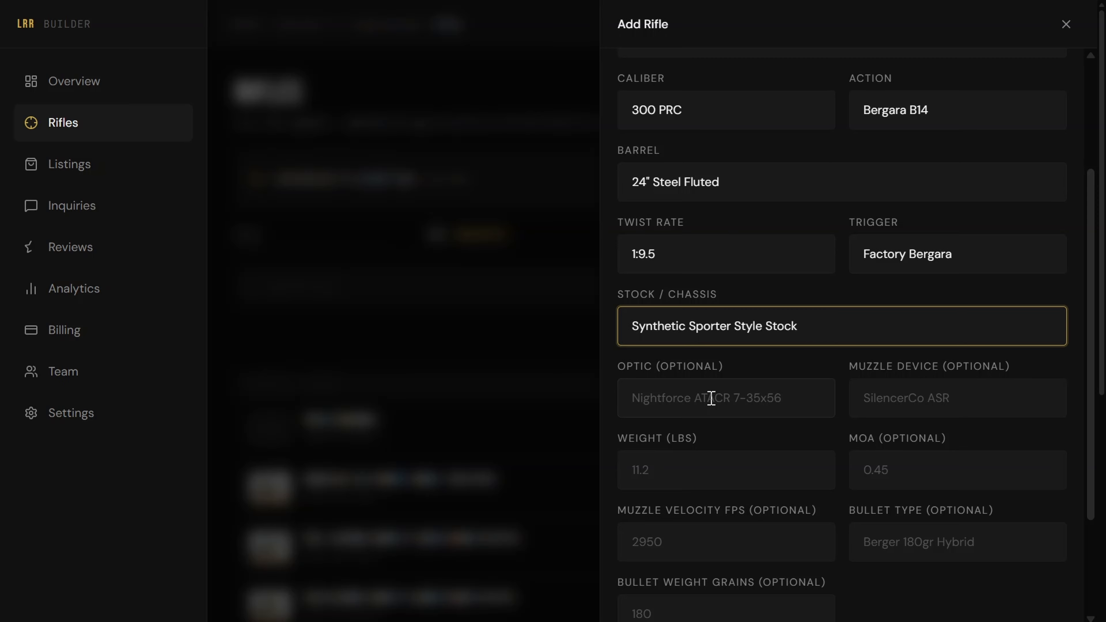
pyautogui.click(680, 400)
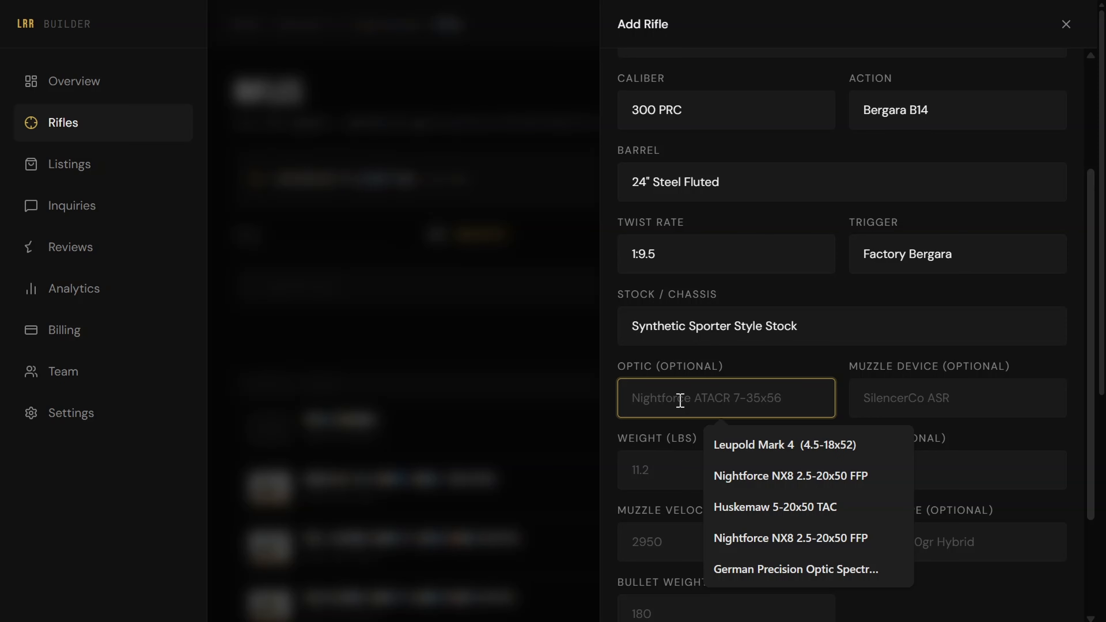
pyautogui.click(753, 445)
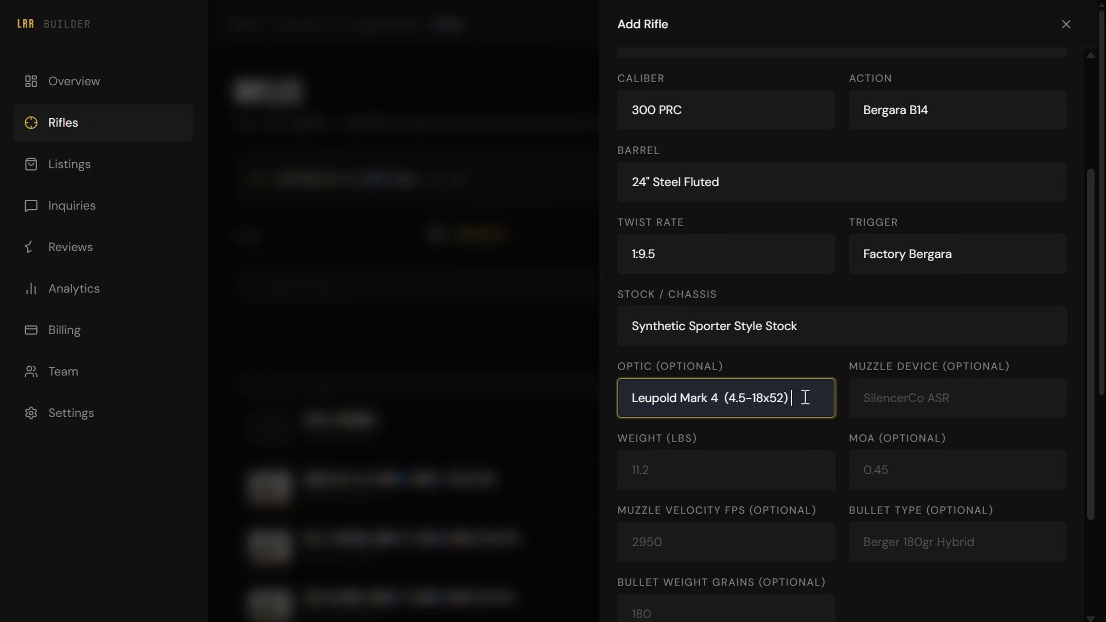
pyautogui.write('FFP')
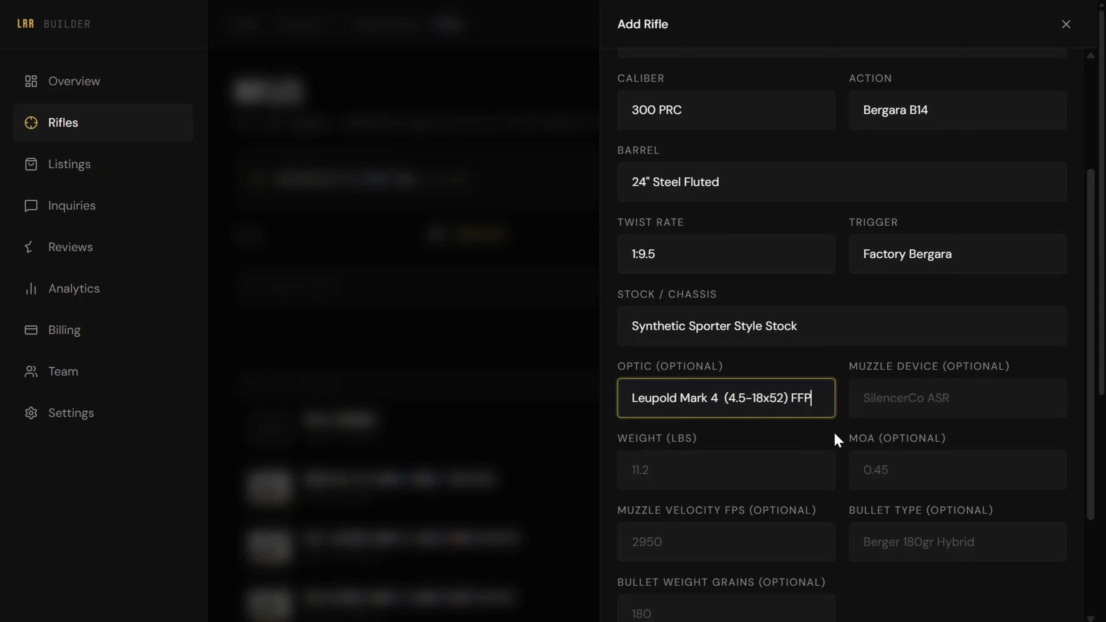
pyautogui.click(892, 398)
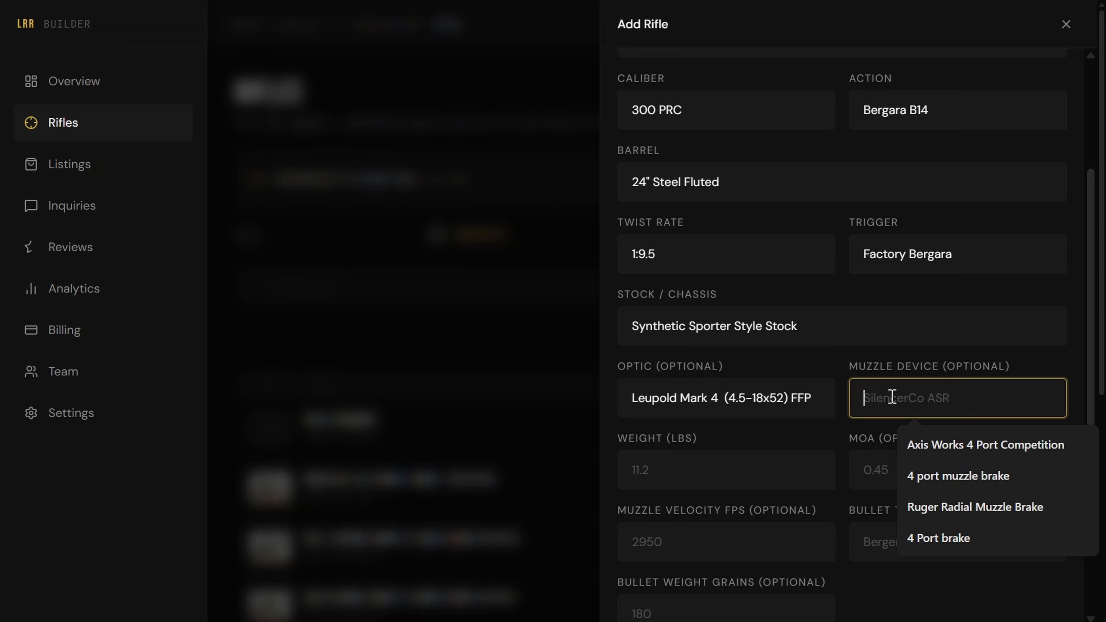
pyautogui.click(916, 443)
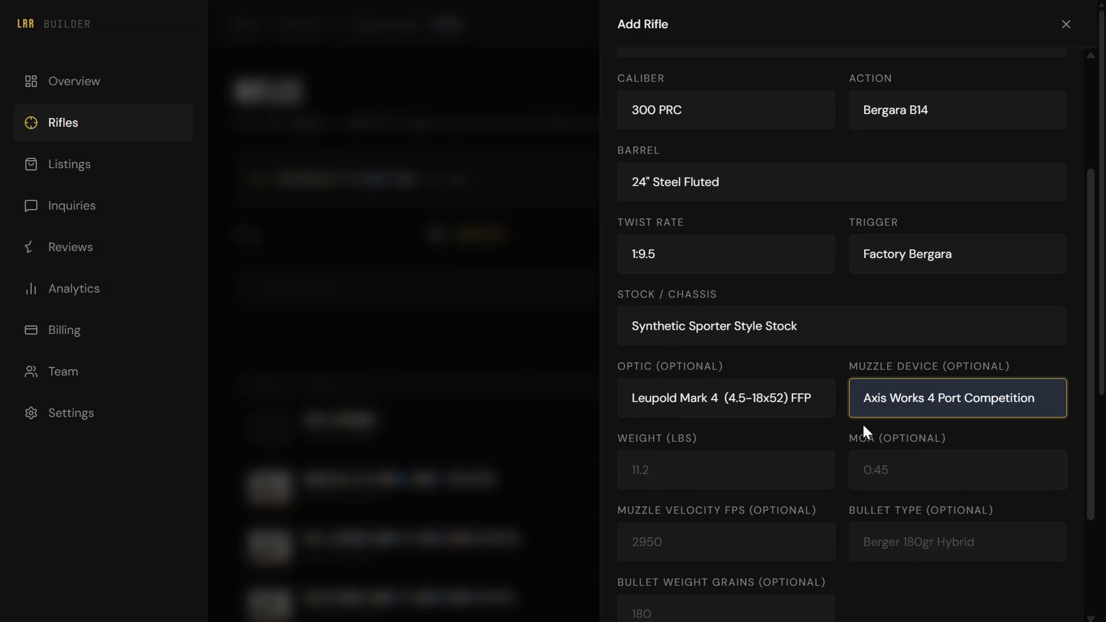
pyautogui.click(839, 427)
# Set the rifle's weight to 10.5 lbs, leaving the optional MOA value blank
pyautogui.scroll(-2, 835, 420)
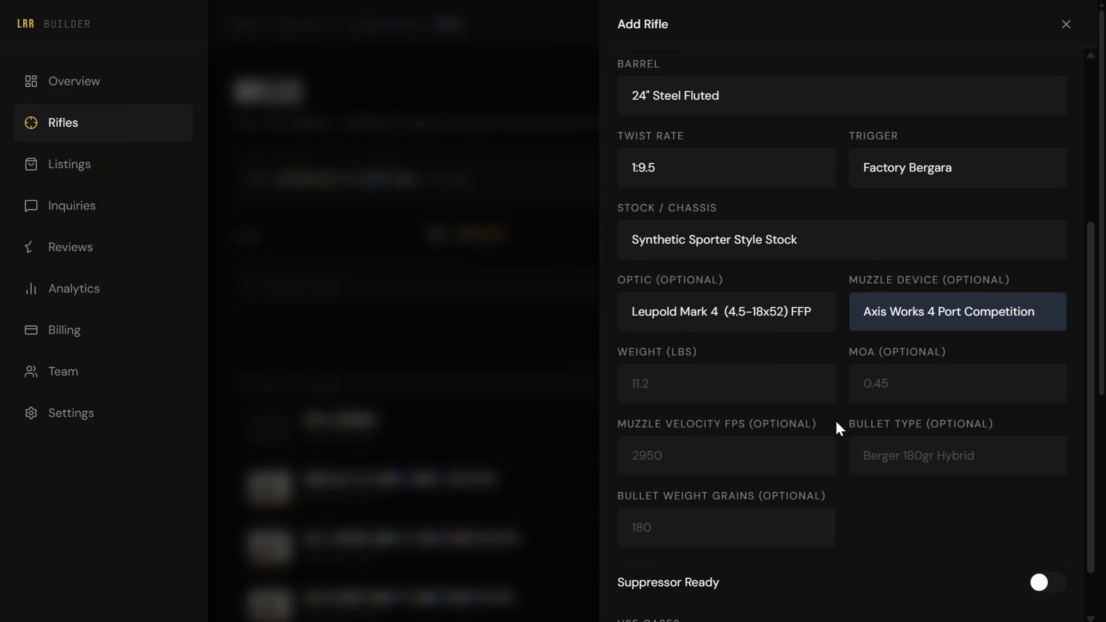
pyautogui.click(682, 386)
pyautogui.write('10.5')
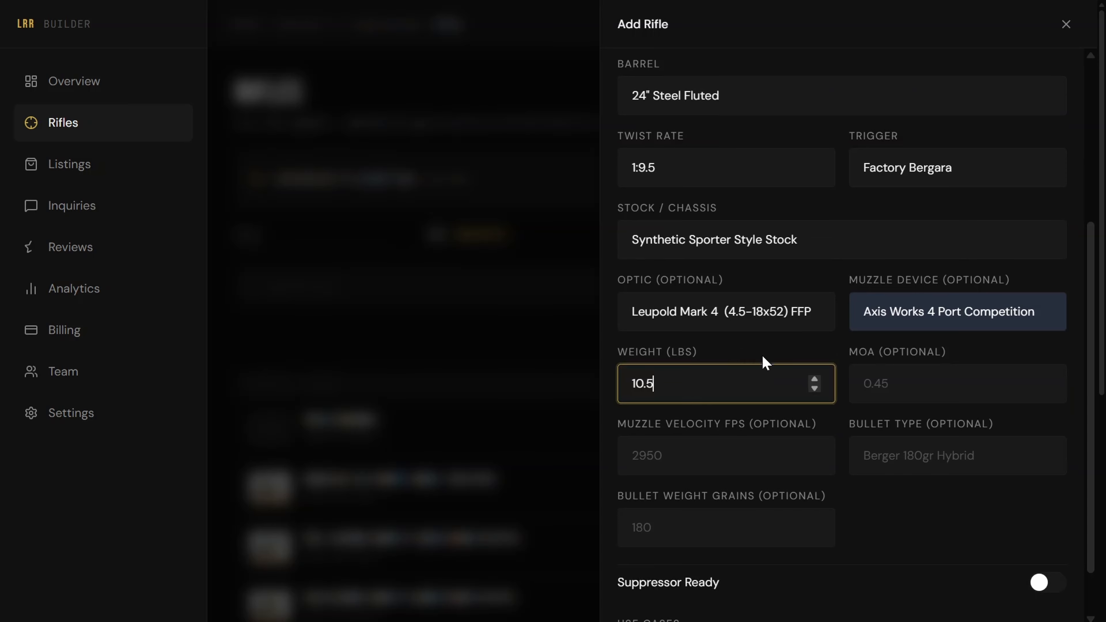
pyautogui.click(883, 383)
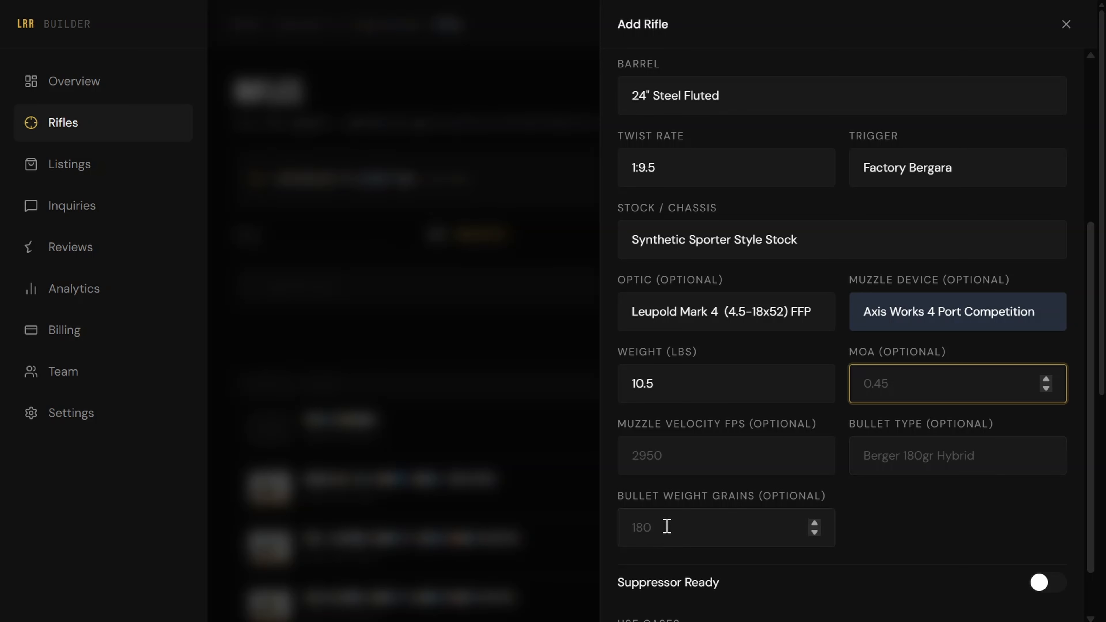
pyautogui.scroll(-2, 666, 526)
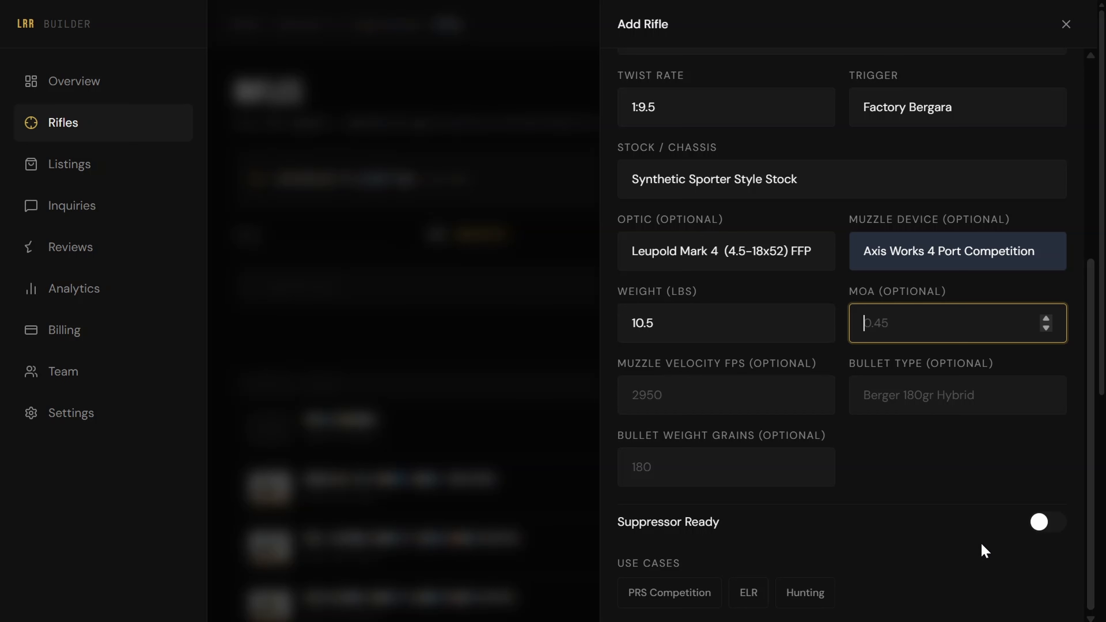
# Mark the rifle as suppressor ready, choose Hunting as its use case, and continue to the photo upload
pyautogui.click(1039, 523)
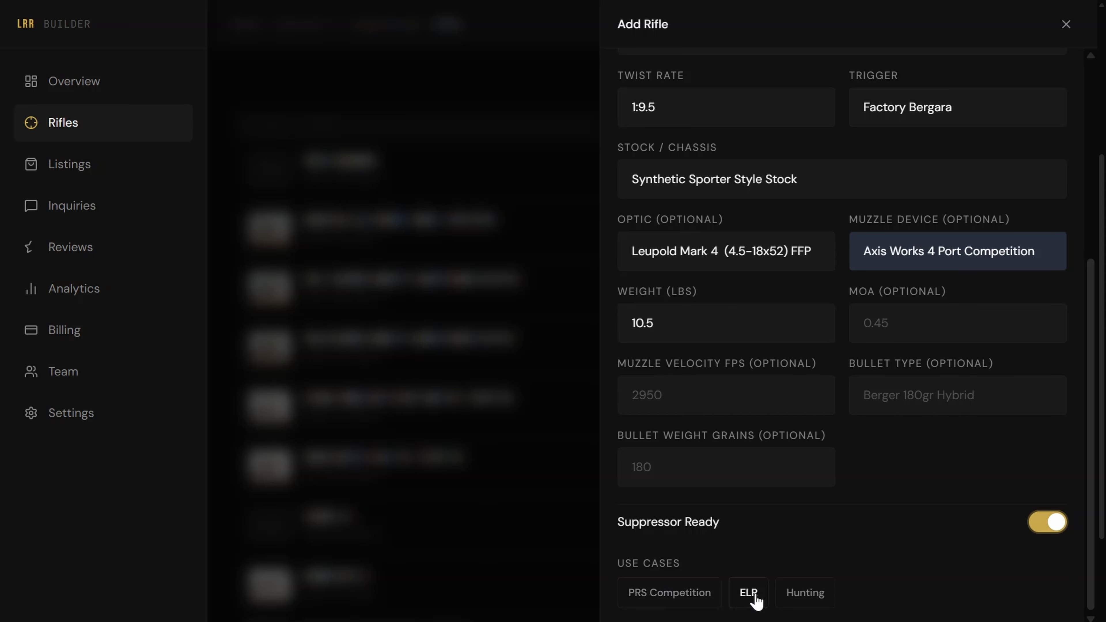
pyautogui.click(810, 597)
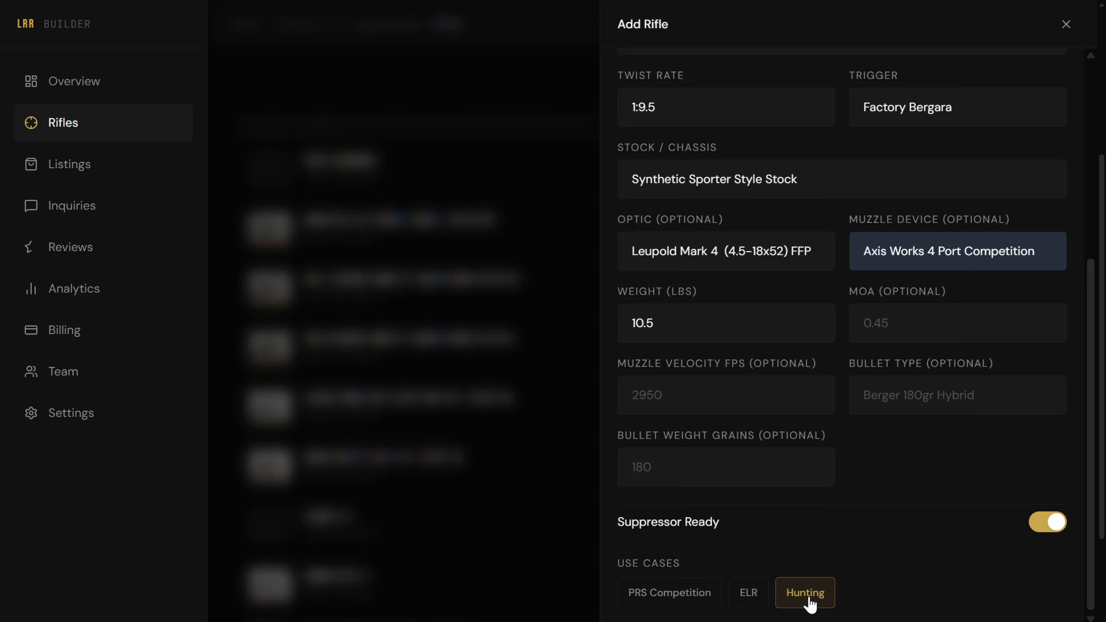
pyautogui.scroll(6, 801, 479)
pyautogui.scroll(-10, 807, 506)
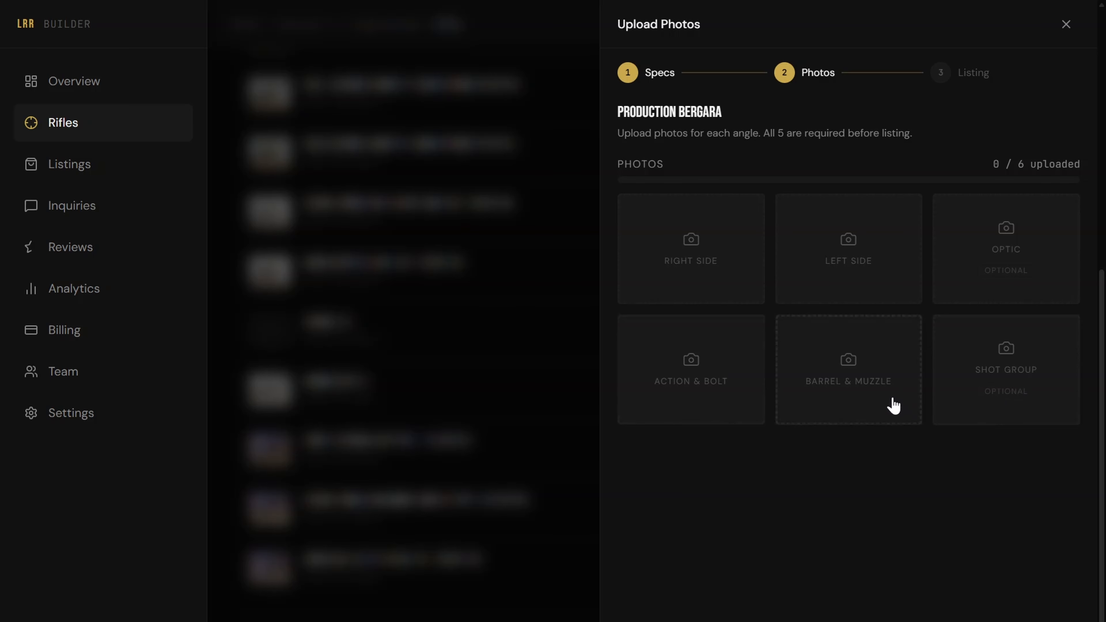
pyautogui.click(687, 235)
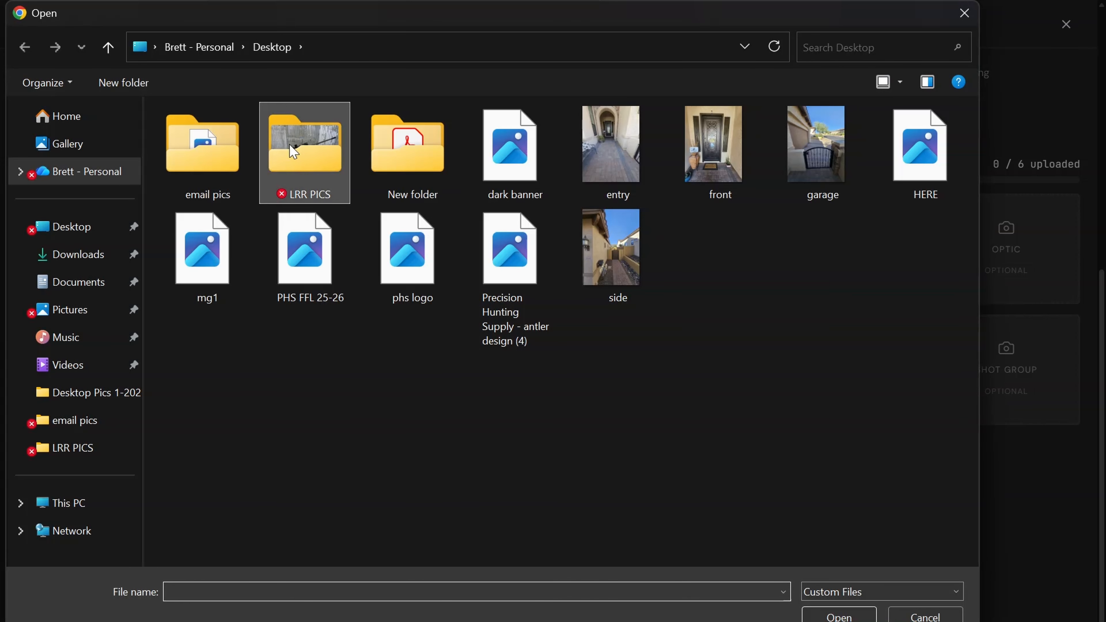
pyautogui.doubleClick(293, 151)
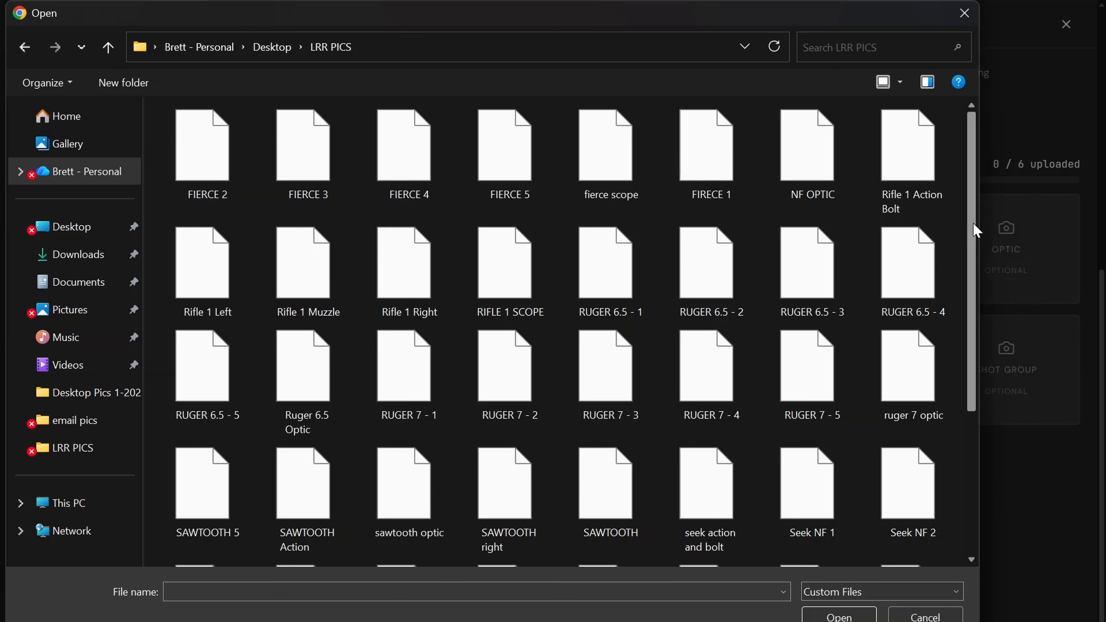
pyautogui.moveTo(974, 230)
pyautogui.mouseDown()
pyautogui.moveTo(973, 280)
pyautogui.moveTo(976, 228)
pyautogui.mouseUp()
pyautogui.click(964, 13)
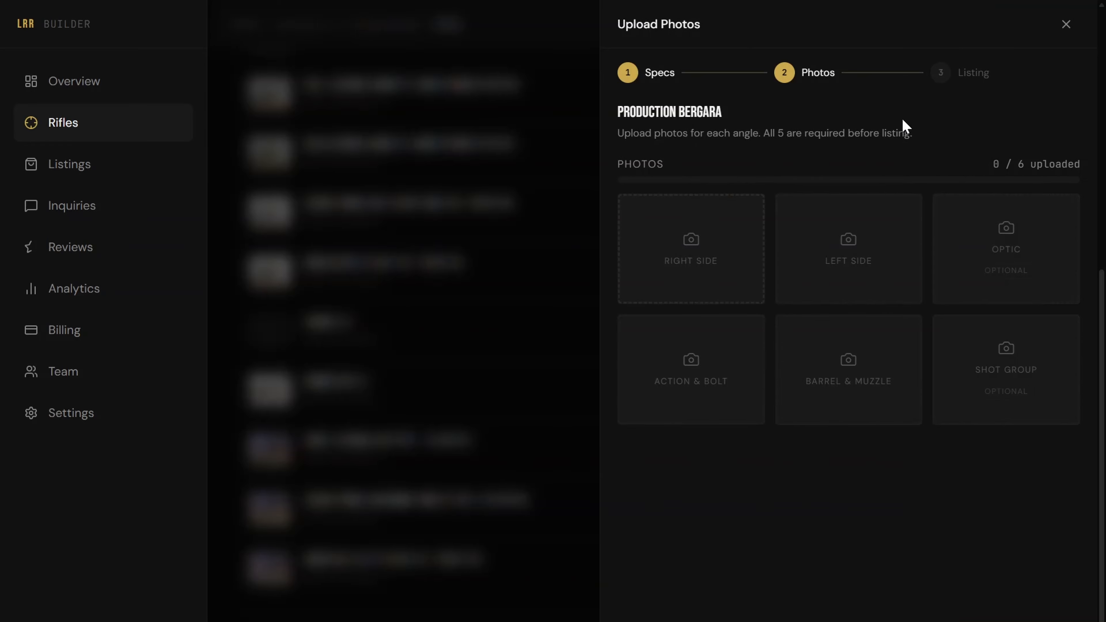
# From the LRR PICS folder, upload Rifle 1 Right as the right-side photo and Rifle 1 Left as the left-side photo
pyautogui.click(708, 239)
pyautogui.doubleClick(306, 146)
pyautogui.doubleClick(412, 267)
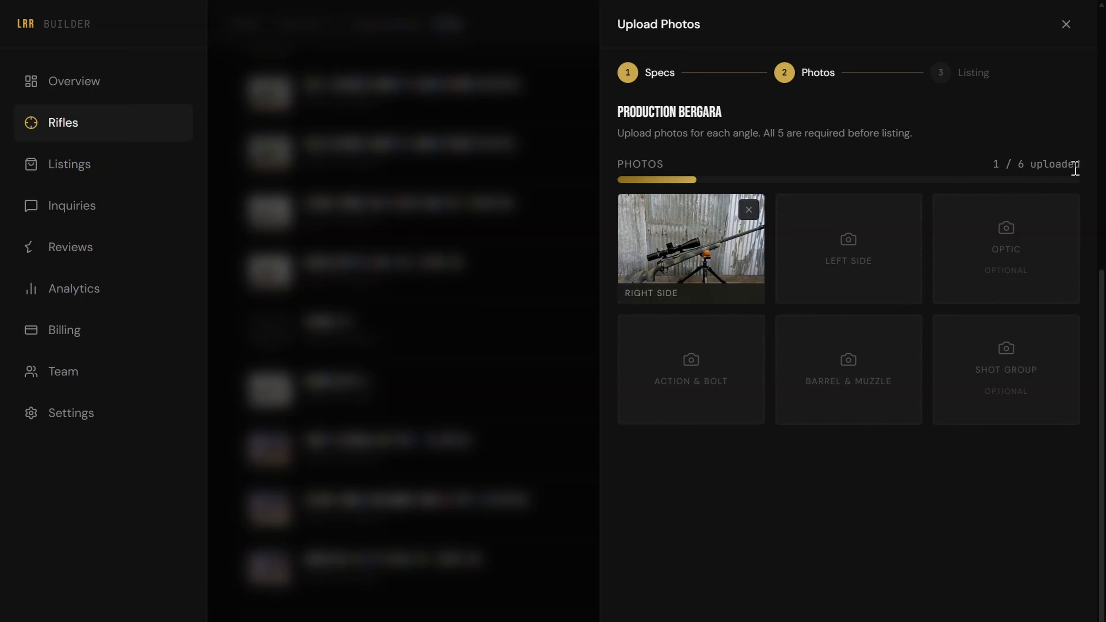
pyautogui.click(840, 232)
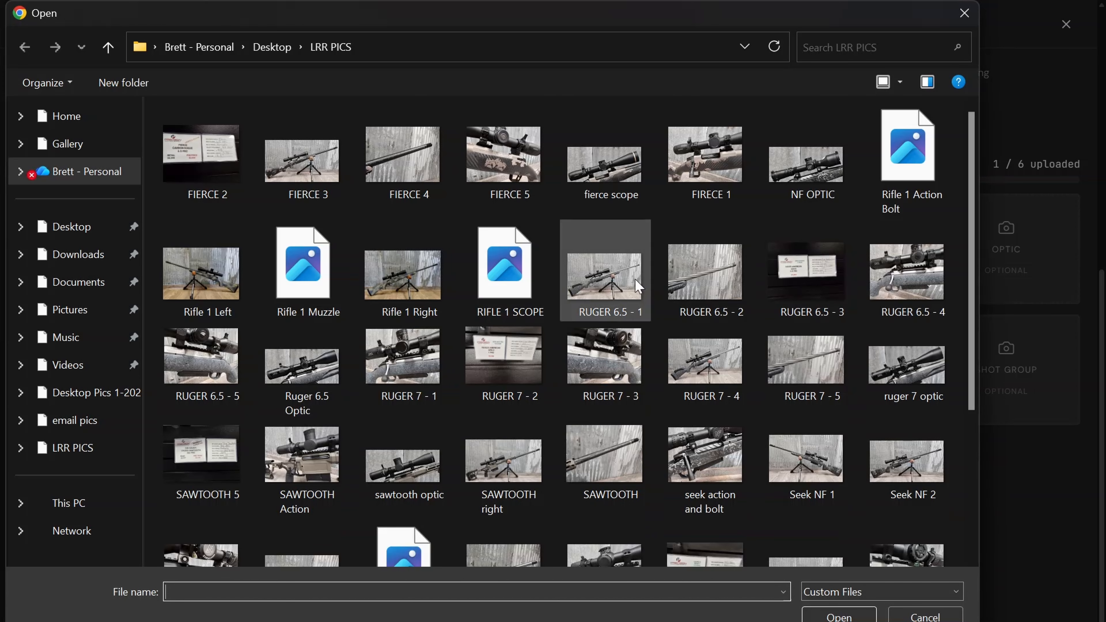
pyautogui.doubleClick(210, 284)
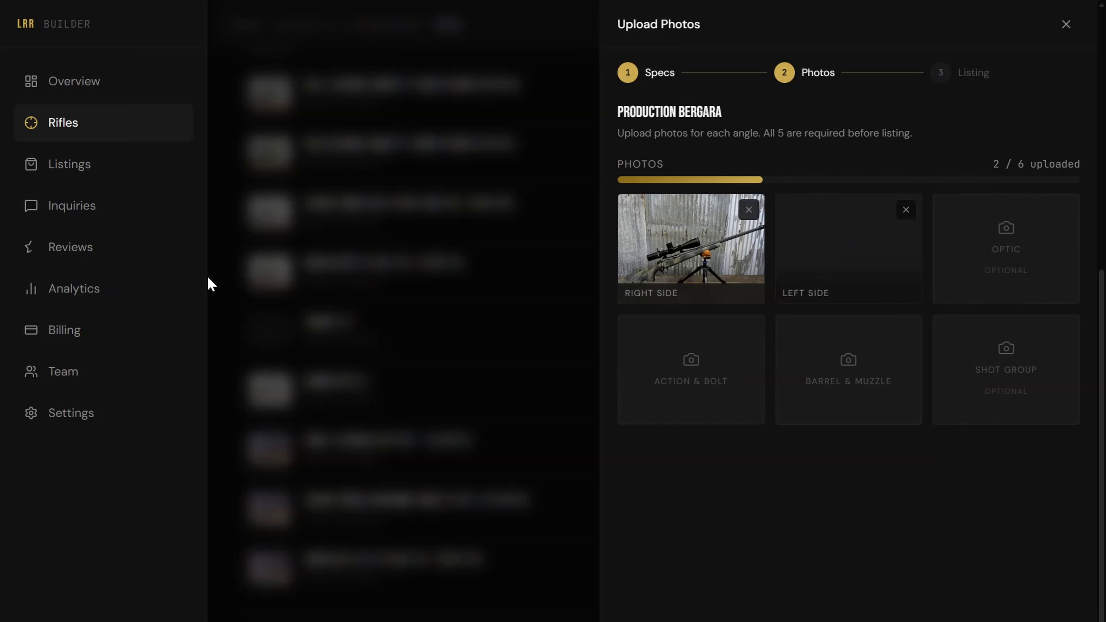
# Upload RIFLE 1 SCOPE as the optic photo and Rifle 1 Action Bolt as the action and bolt photo
pyautogui.click(1011, 245)
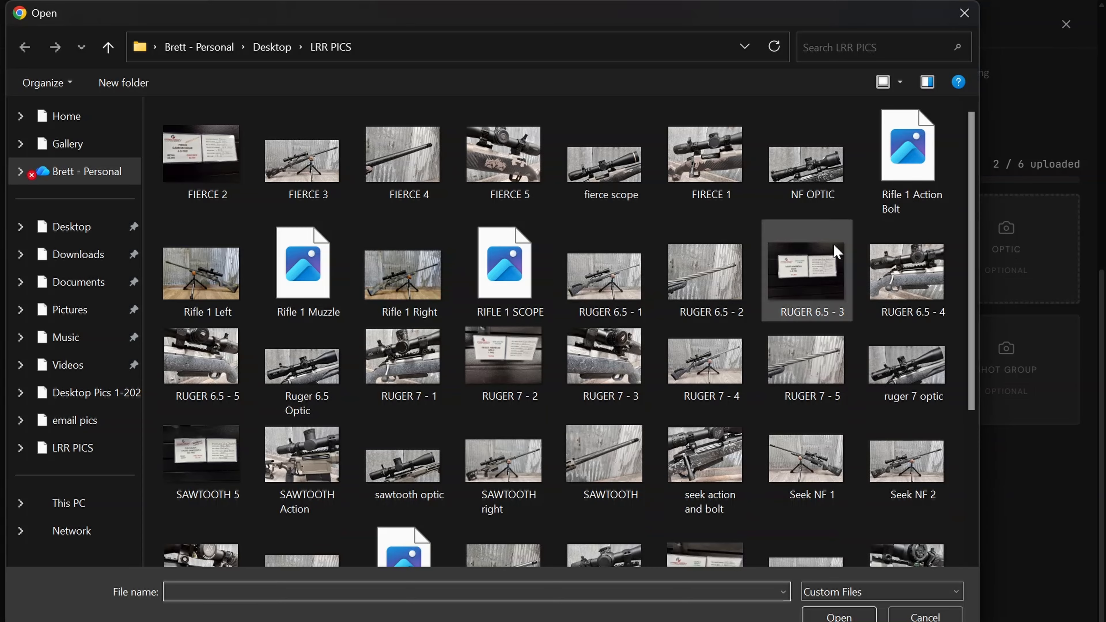
pyautogui.doubleClick(509, 279)
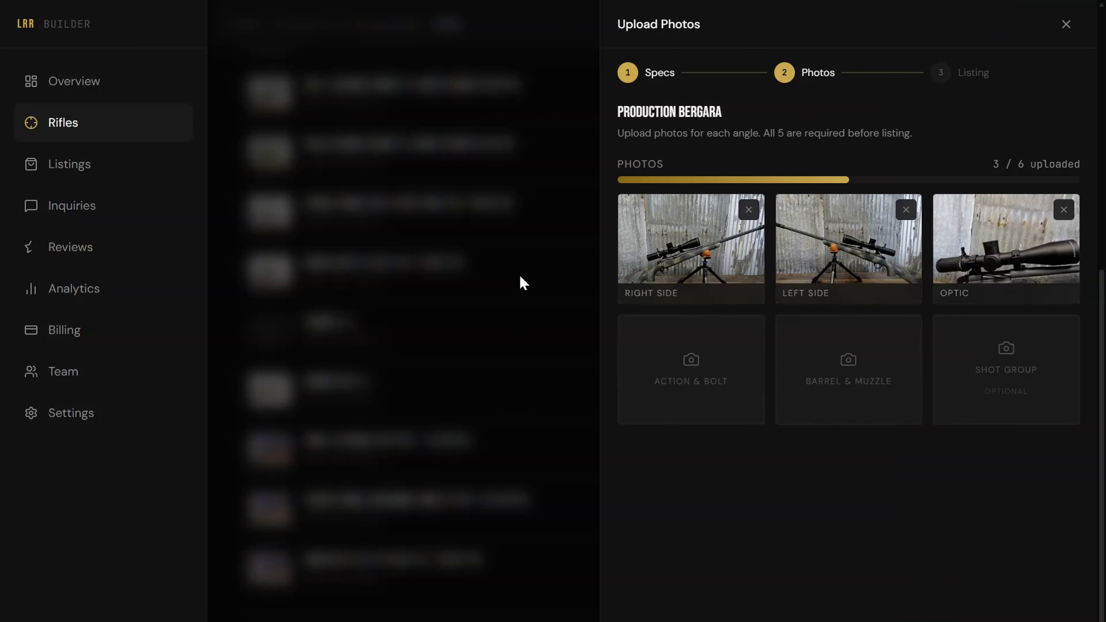
pyautogui.click(689, 365)
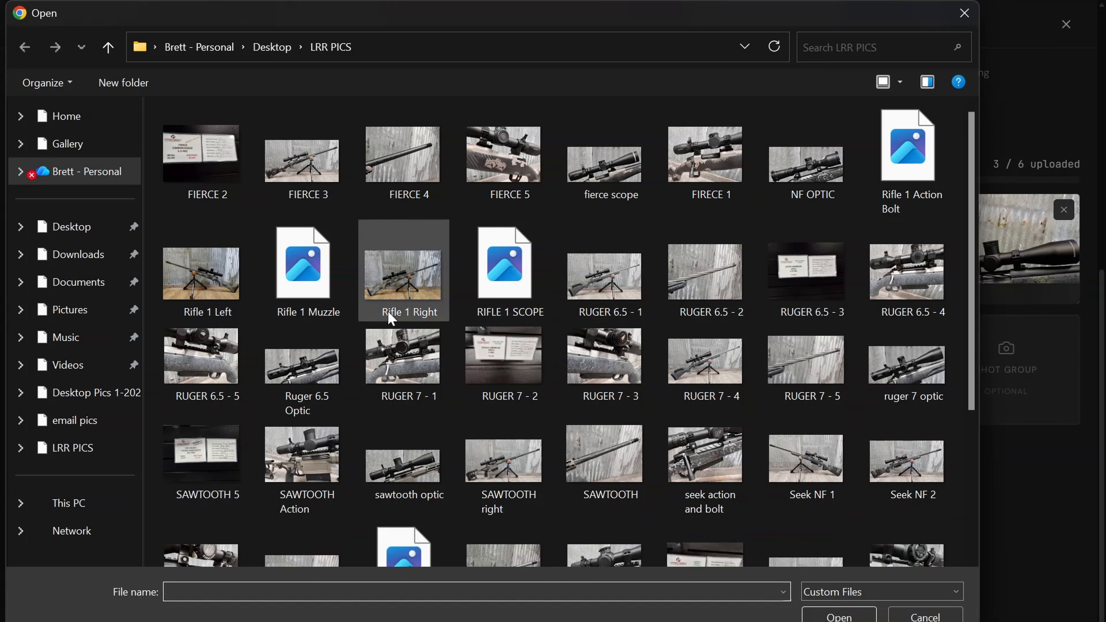
pyautogui.click(899, 168)
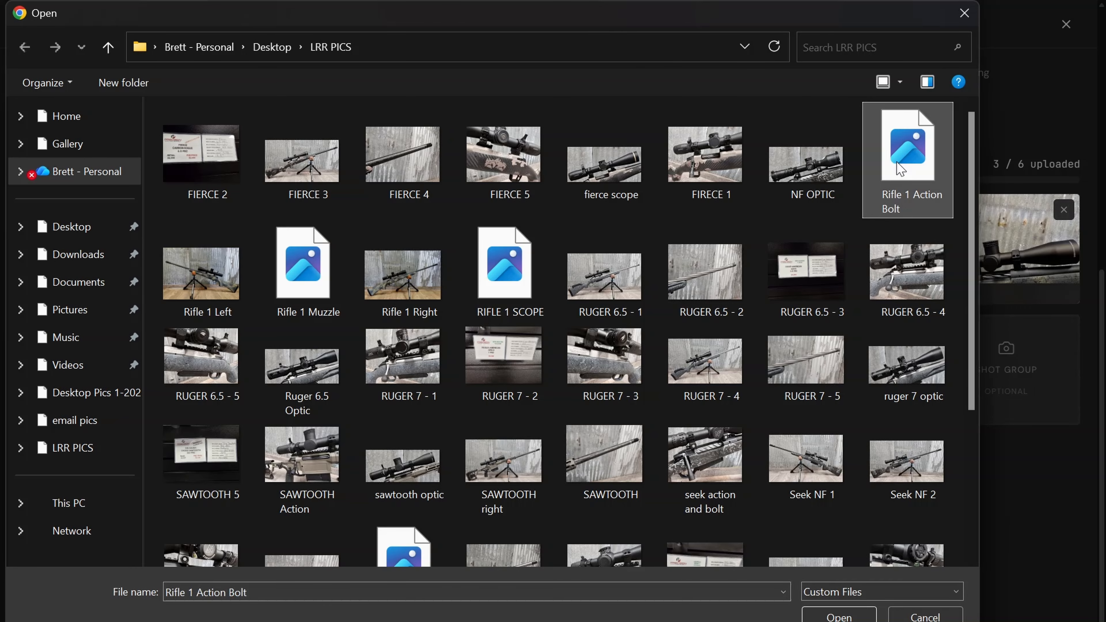
pyautogui.doubleClick(898, 168)
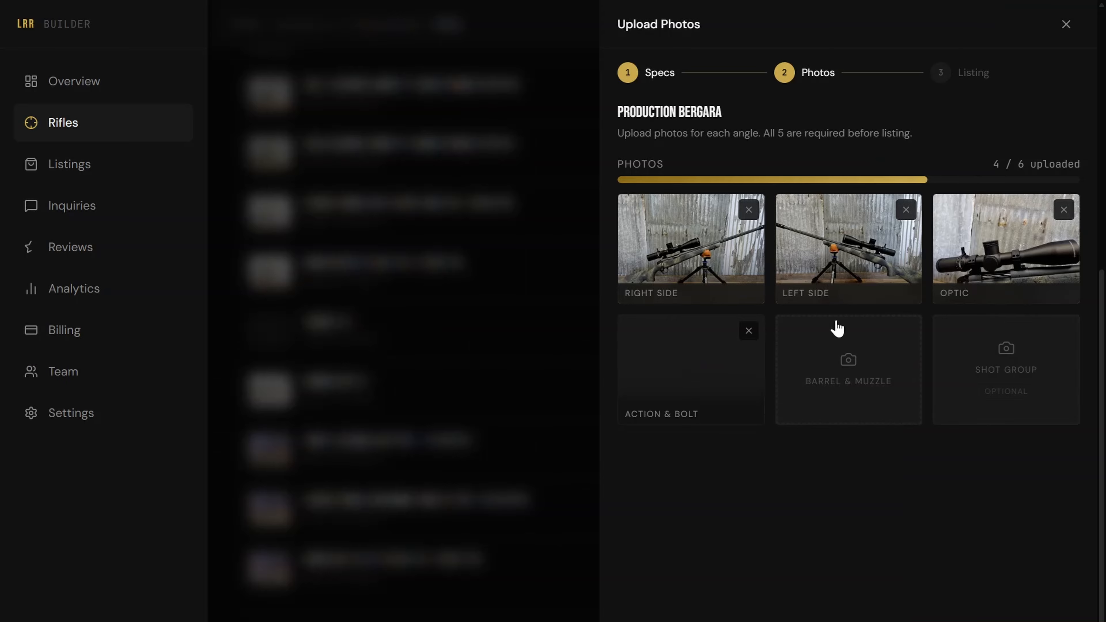
# Upload Rifle 1 Muzzle as the barrel and muzzle photo, then continue to the sale listing details
pyautogui.click(846, 362)
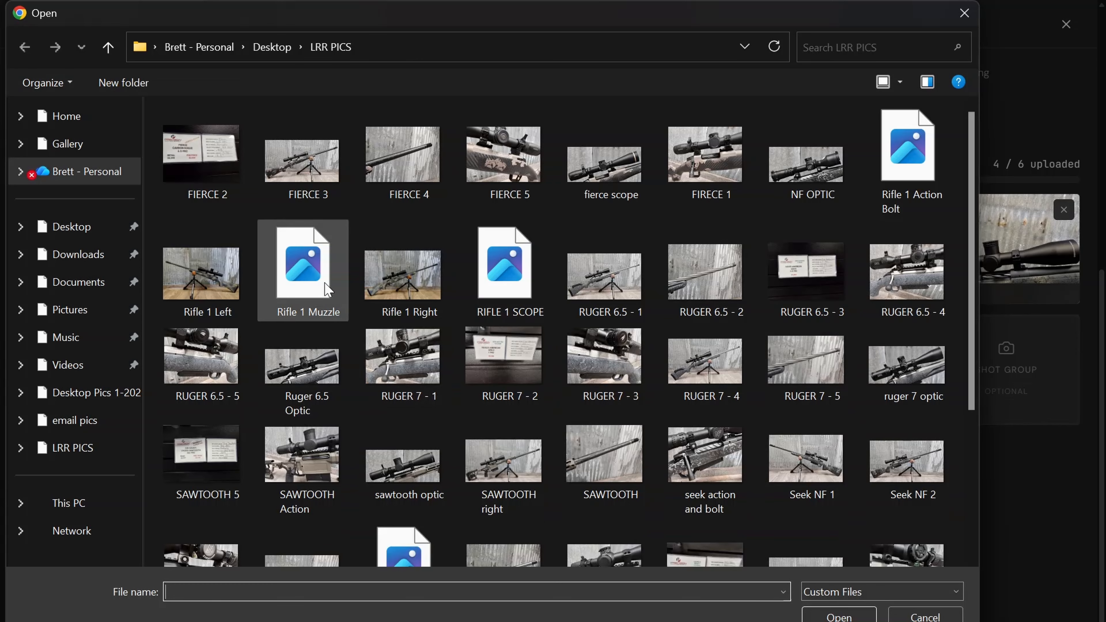
pyautogui.click(304, 285)
pyautogui.doubleClick(303, 286)
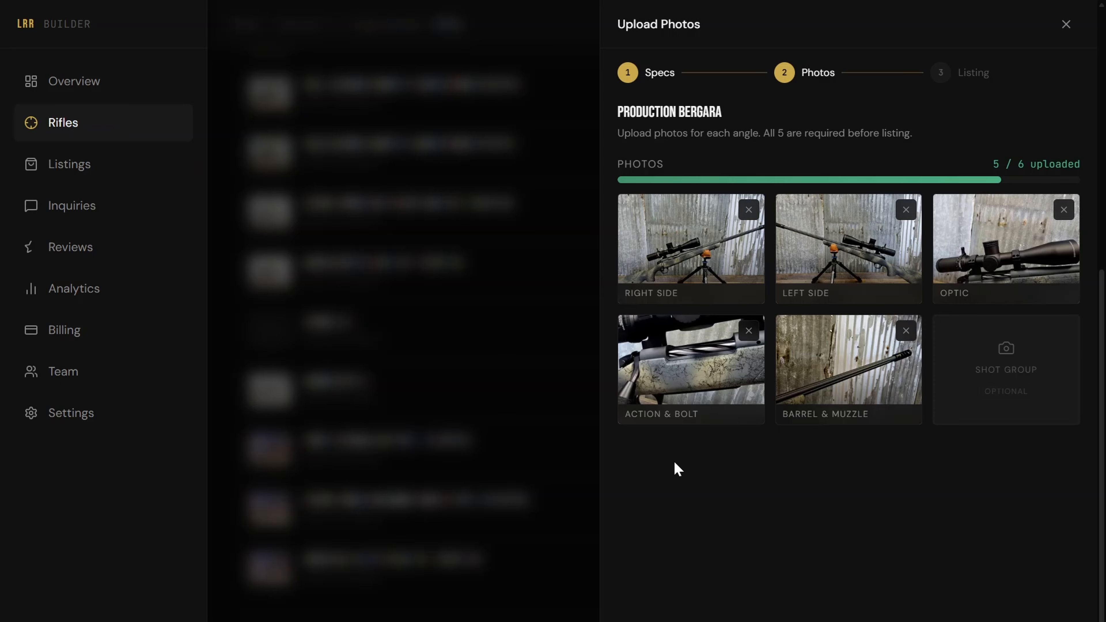
pyautogui.press('super+Tab')
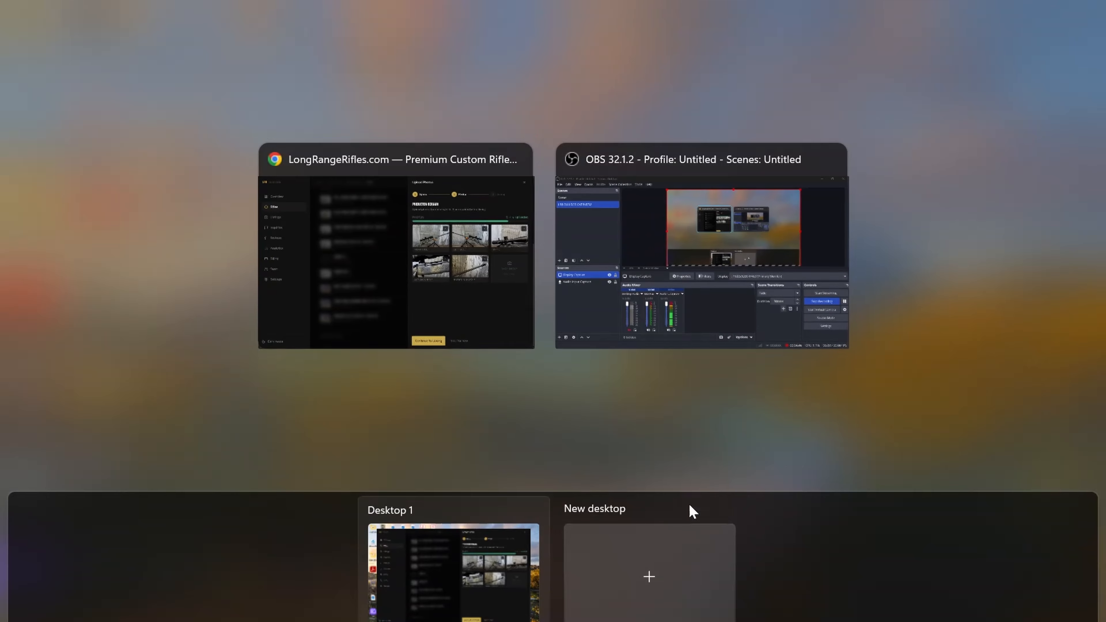
pyautogui.click(485, 291)
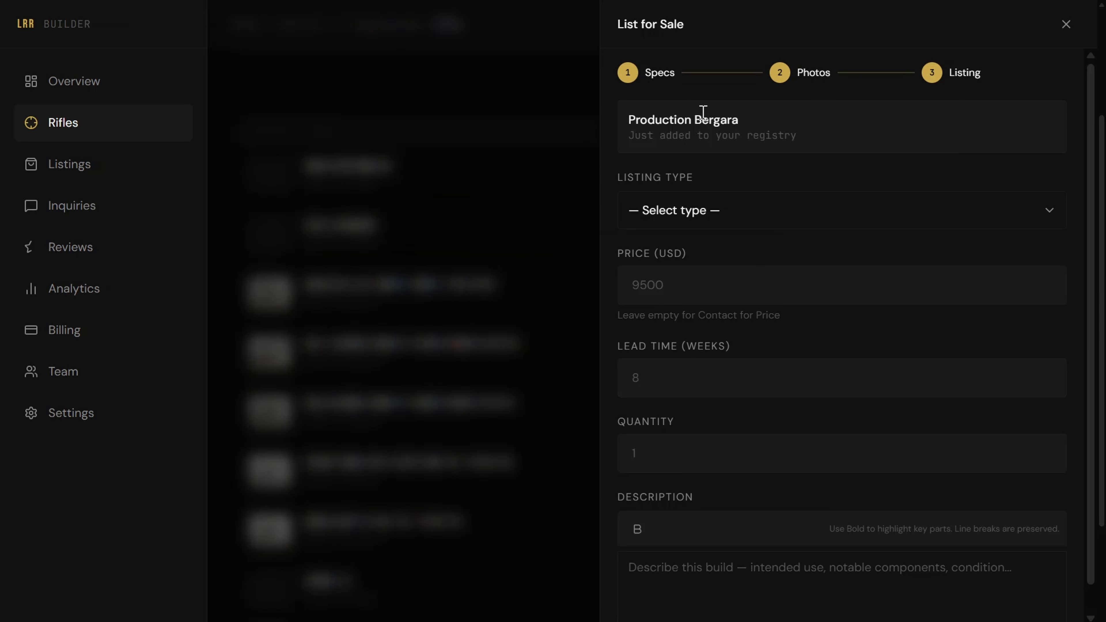
# Set the listing type of the Production Bergara to Precision System
pyautogui.scroll(-1, 698, 210)
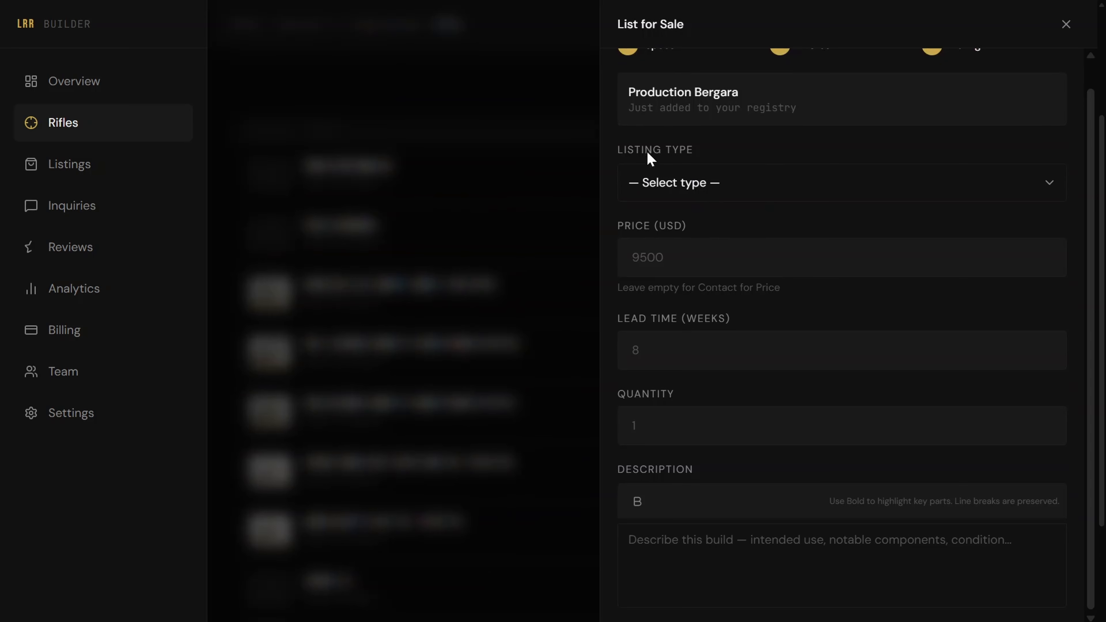
pyautogui.click(651, 188)
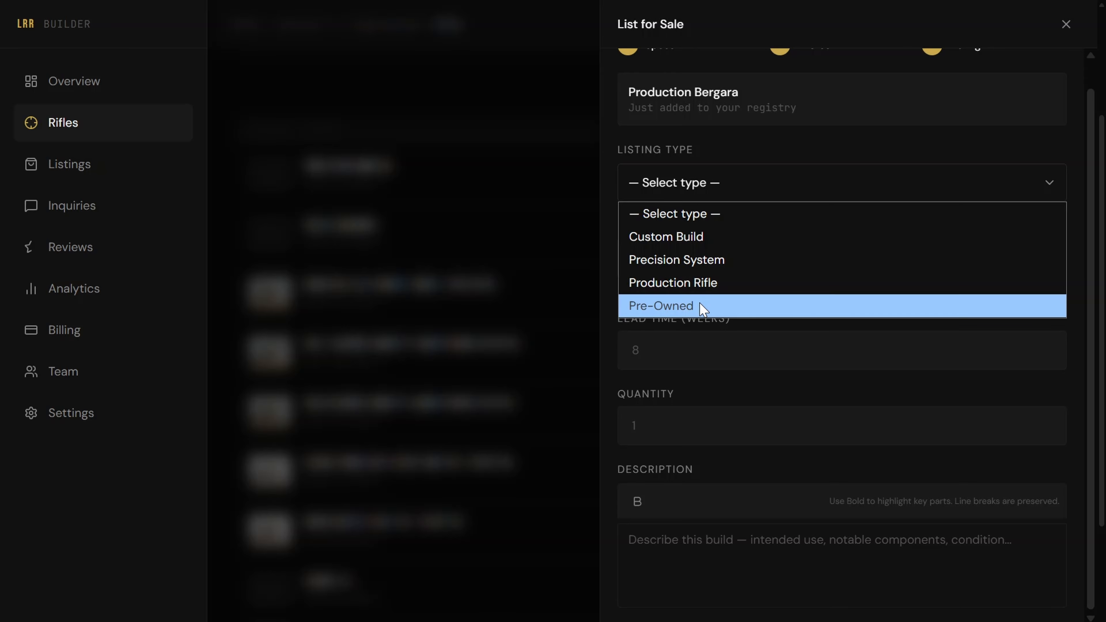
pyautogui.click(681, 256)
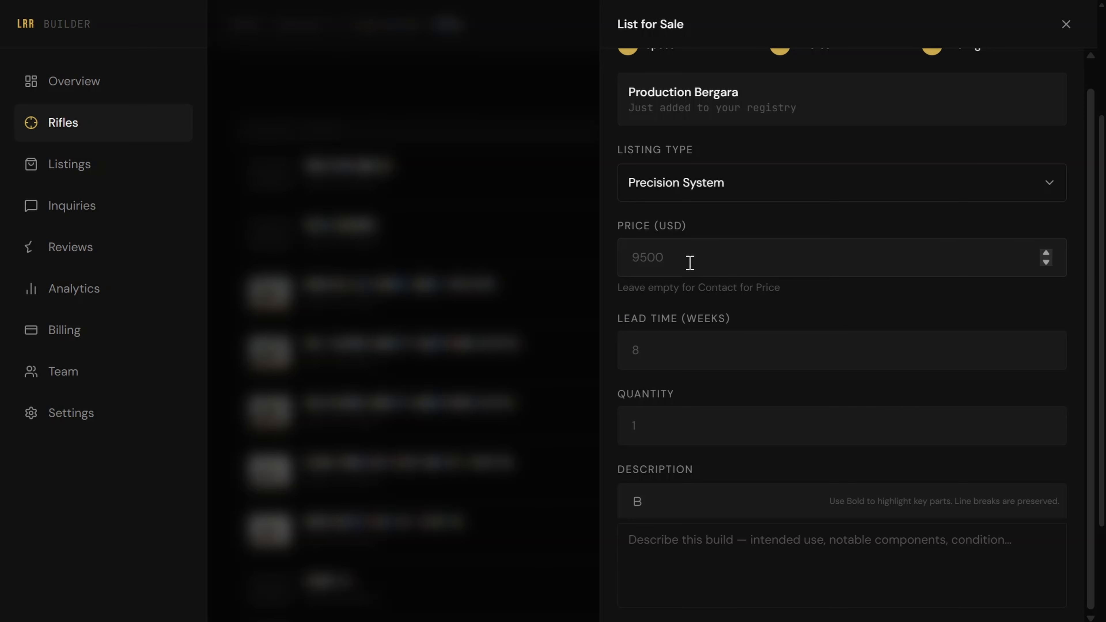
# Set the listing's price to 5500 USD
pyautogui.click(665, 259)
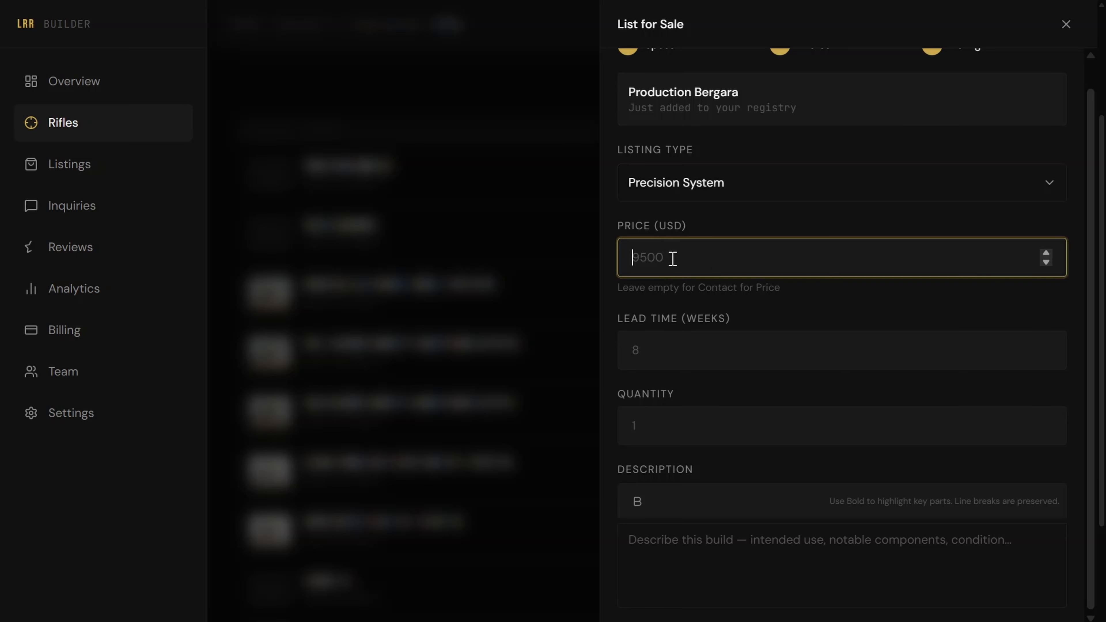
pyautogui.write('5500')
pyautogui.click(800, 302)
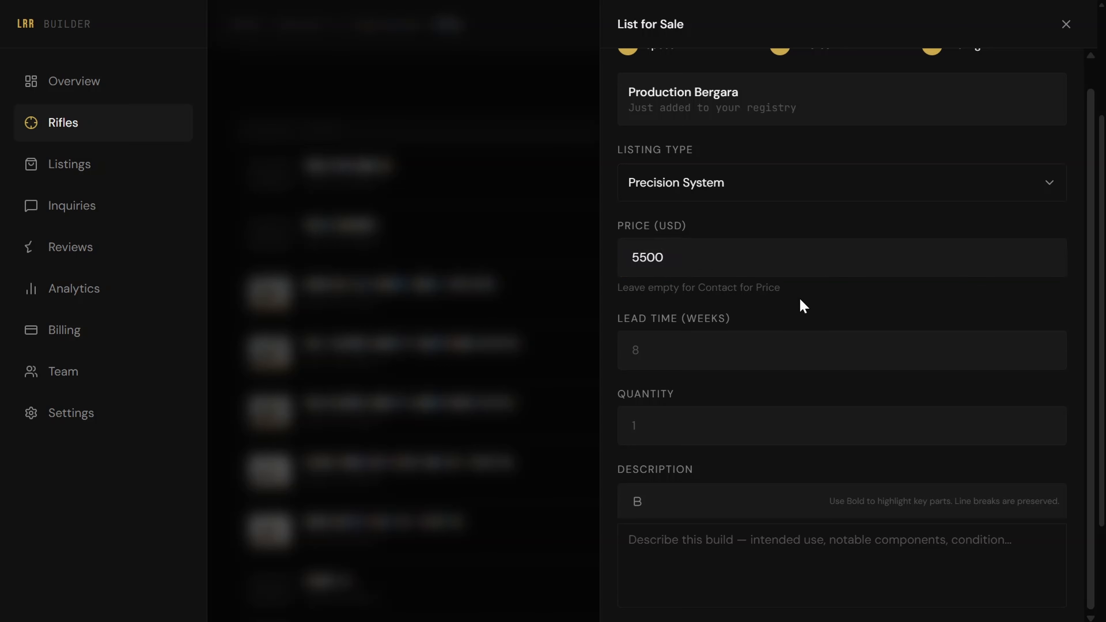
pyautogui.click(706, 264)
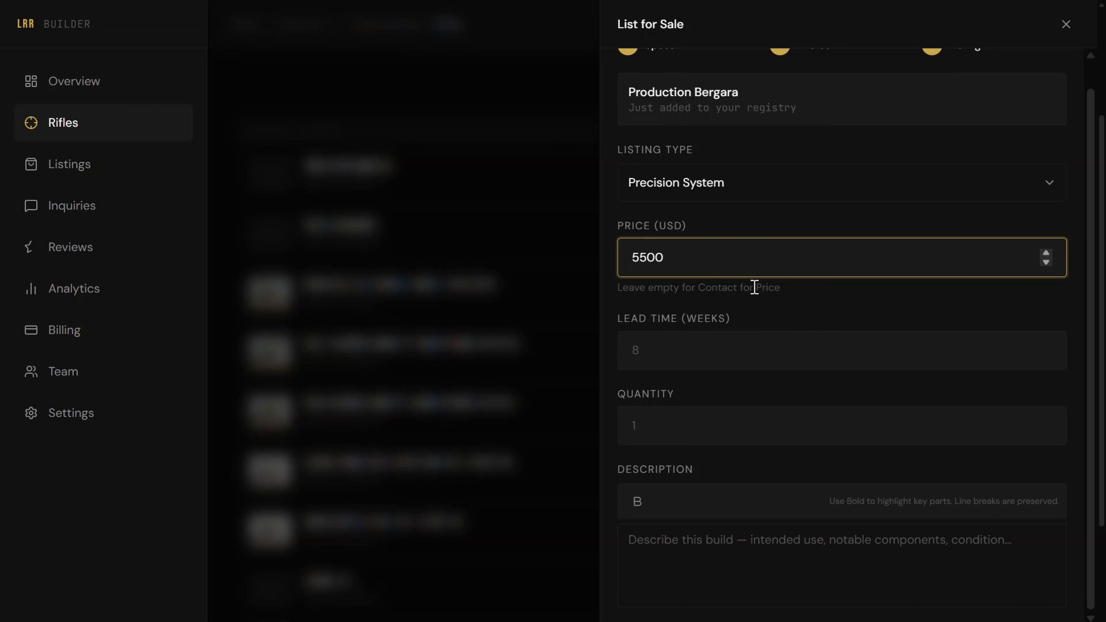
pyautogui.moveTo(679, 254); pyautogui.dragTo(565, 262)
pyautogui.click(821, 295)
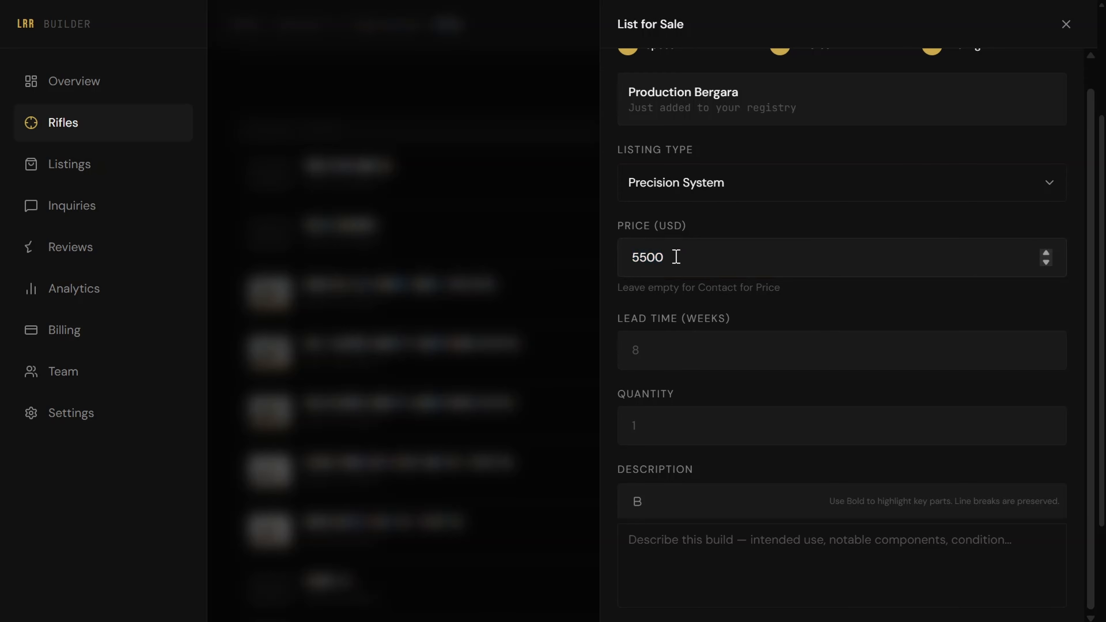
# Set the listing's lead time to 8 weeks, leaving the quantity empty
pyautogui.scroll(-2, 679, 270)
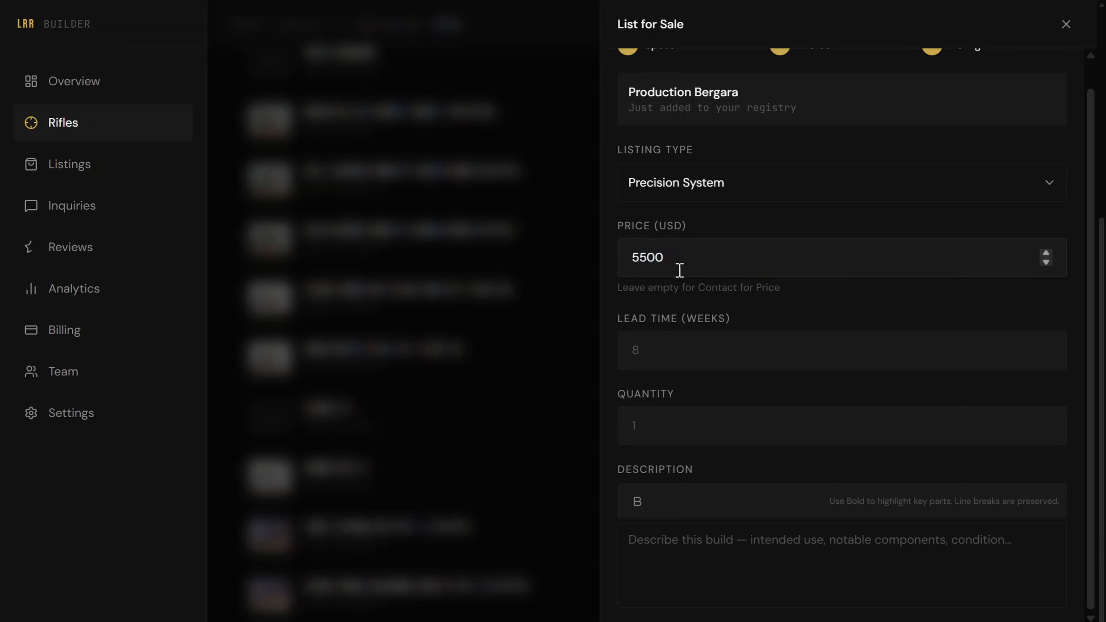
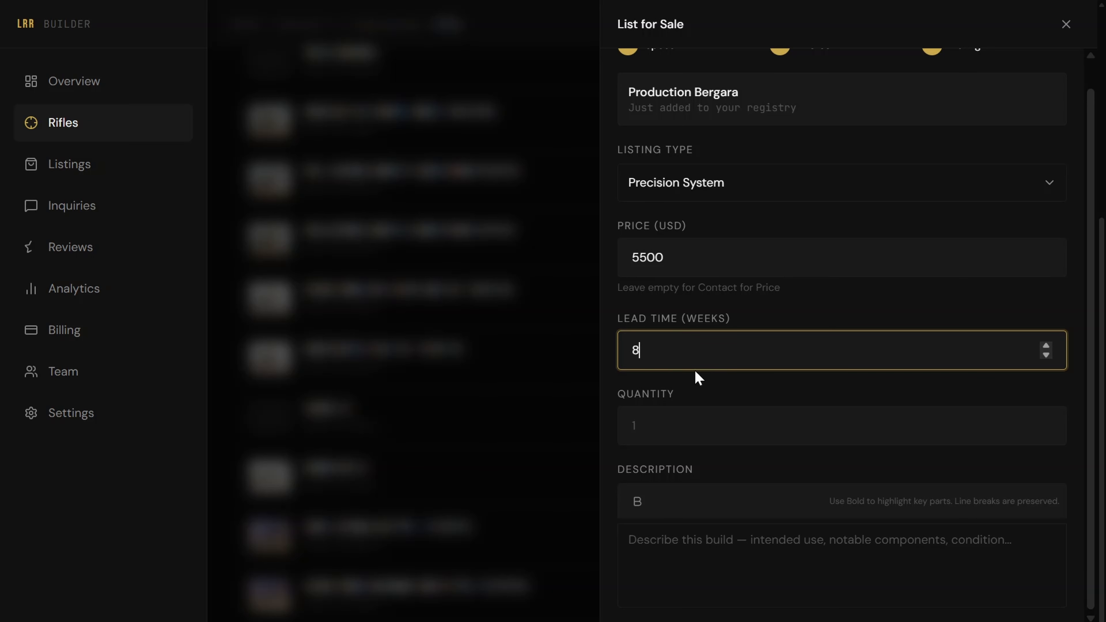
pyautogui.click(655, 430)
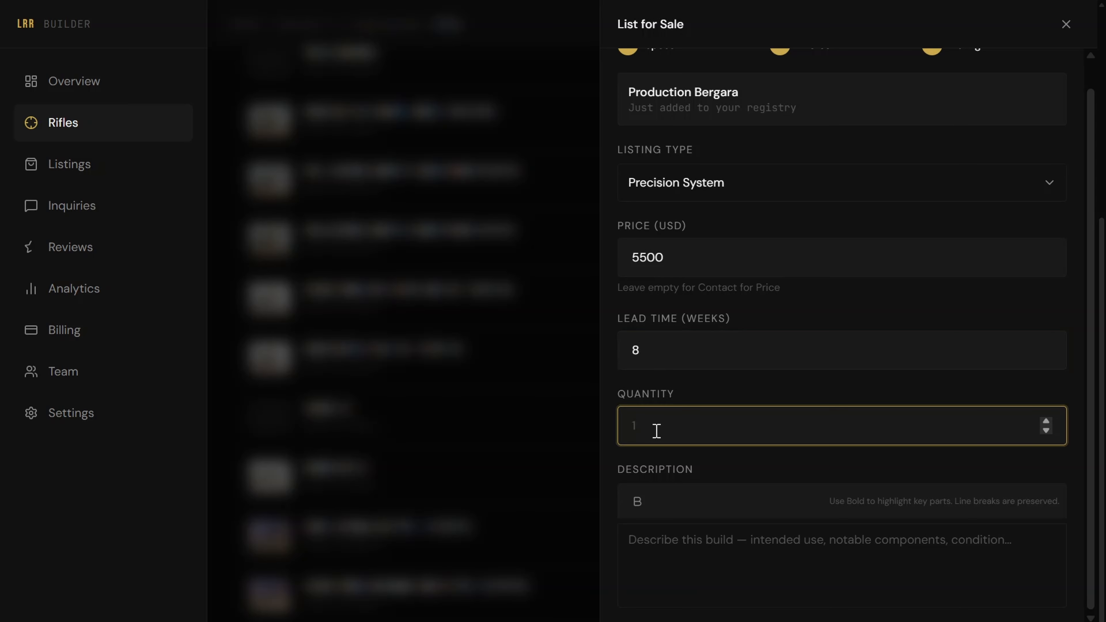
pyautogui.scroll(-1, 673, 476)
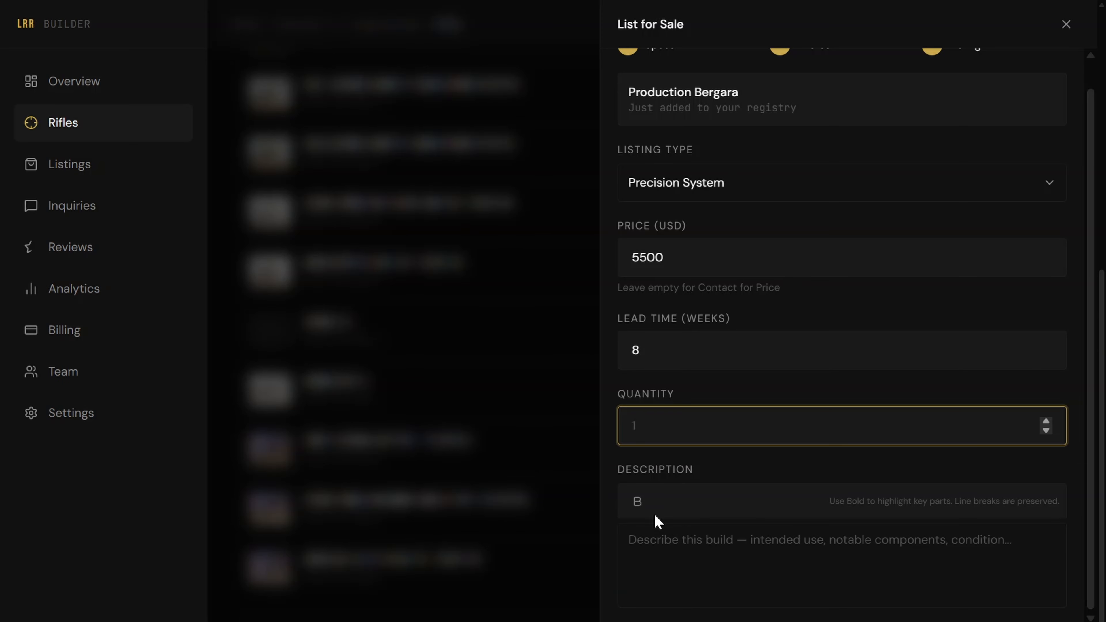
# Enter "This is a Bergara Production Rifle with a scope." as the listing description and review the form
pyautogui.click(659, 542)
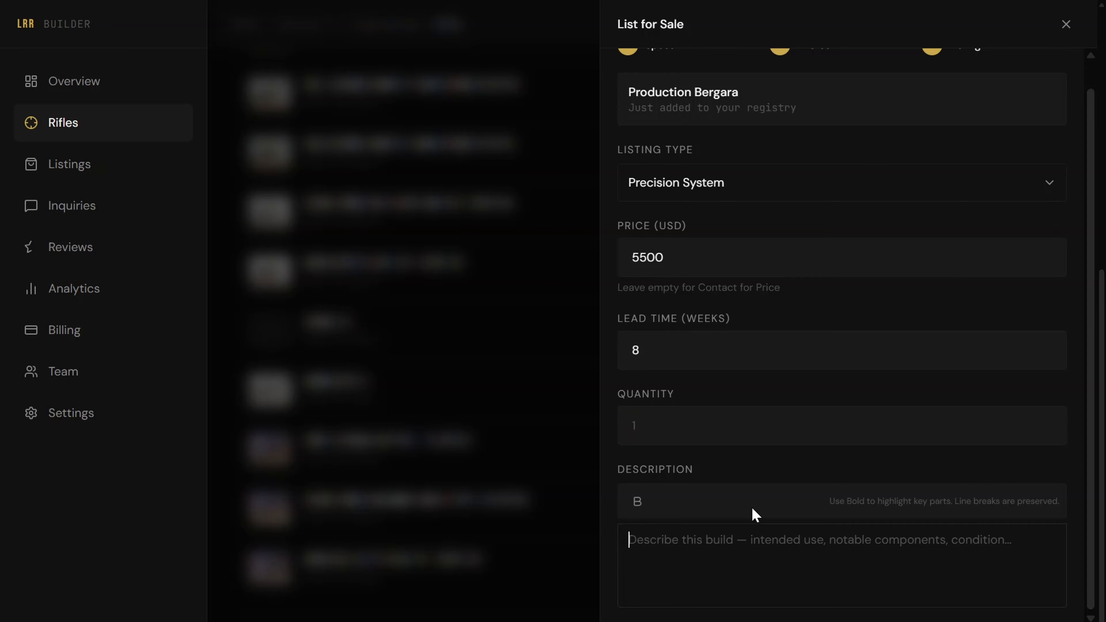
pyautogui.write('T')
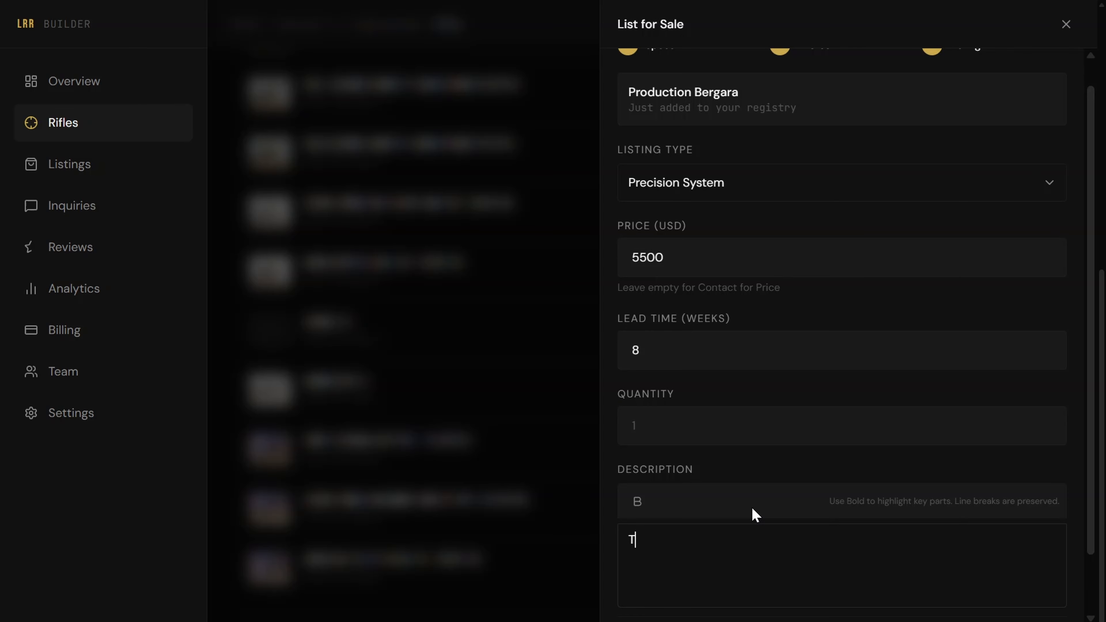
pyautogui.write('his is a Bergara Prod')
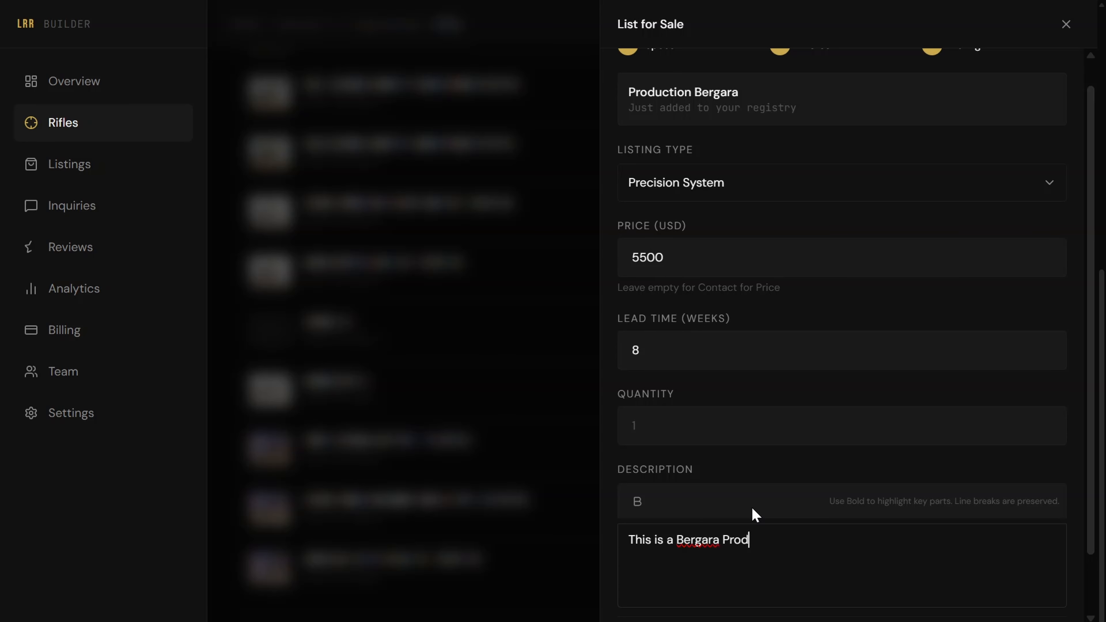
pyautogui.write('uction Rifle with a s')
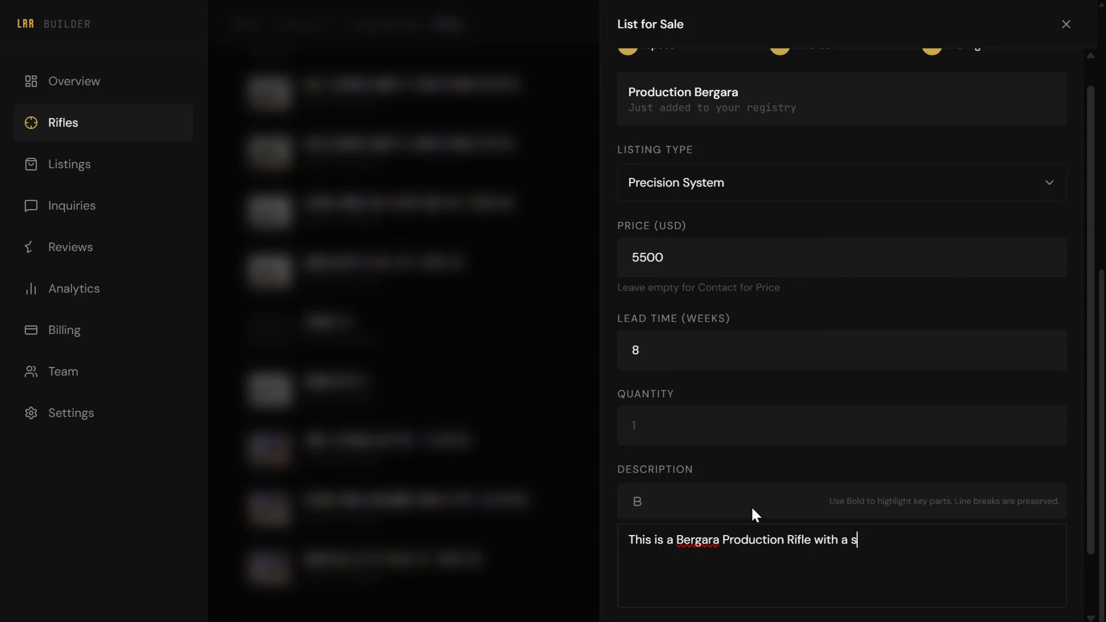
pyautogui.write('cope.')
pyautogui.scroll(1, 752, 509)
pyautogui.scroll(-2, 752, 509)
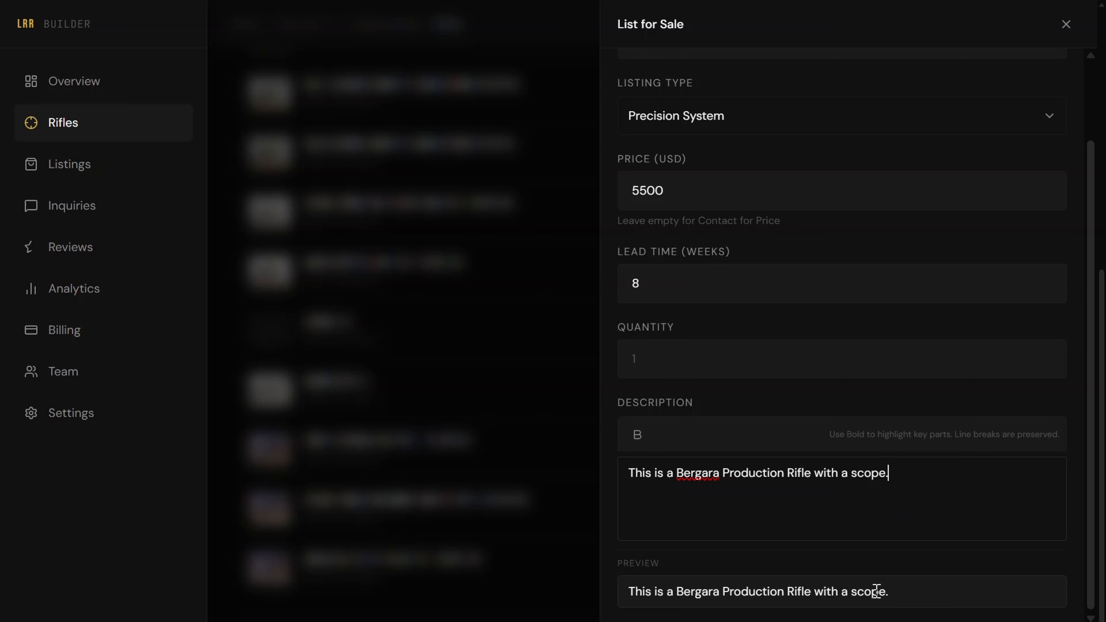
pyautogui.scroll(3, 841, 494)
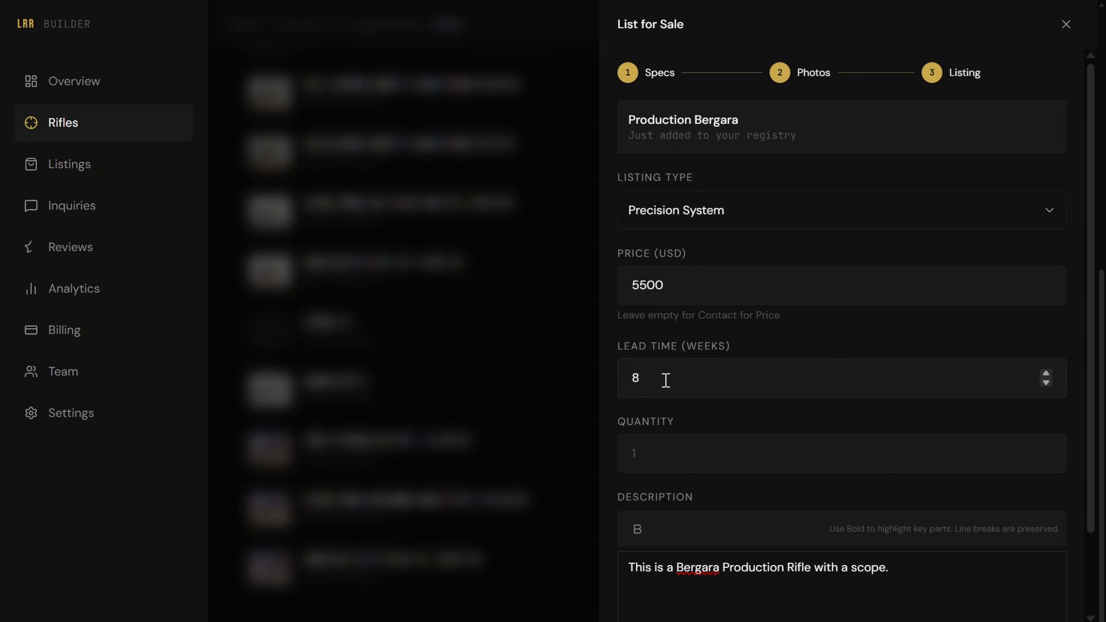
# Close the Production Bergara's sale listing form and return to the newest entries in the rifle registry
pyautogui.scroll(-3, 666, 379)
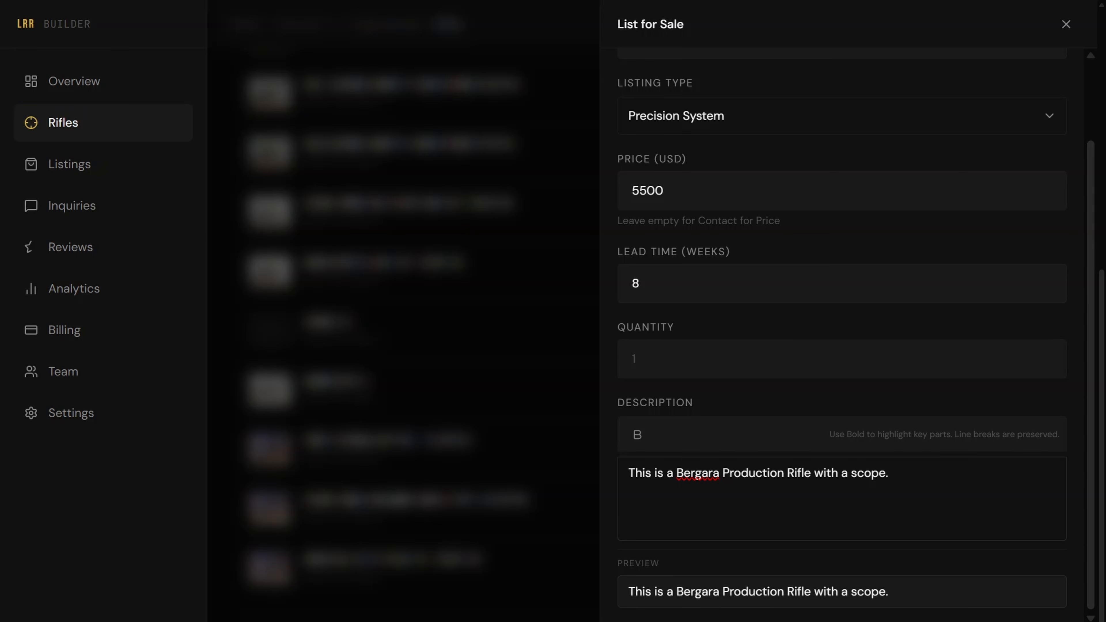
pyautogui.click(1065, 25)
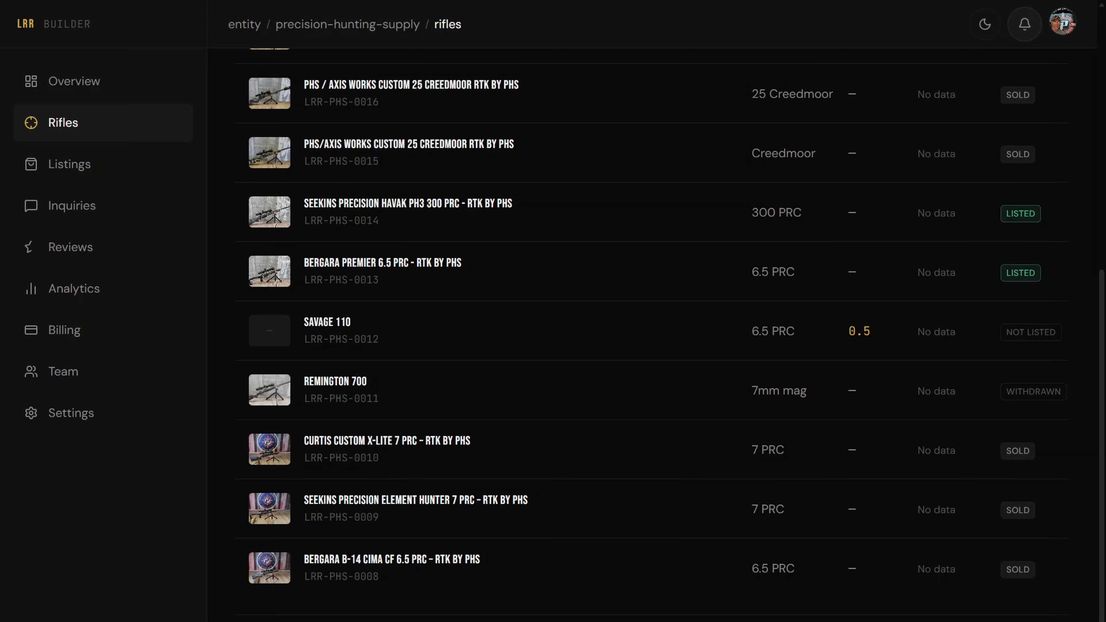
pyautogui.scroll(10, 627, 375)
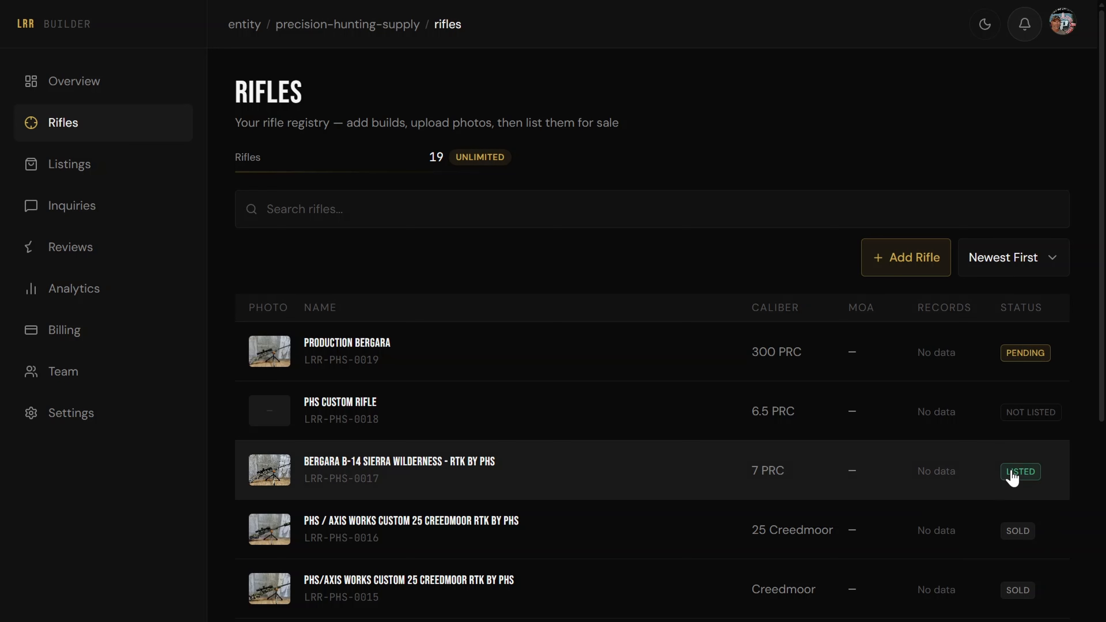
# Open the Bergara B-14 Sierra Wilderness - RTK by PHS record and examine its specifications, photos, listing status and performance data section
pyautogui.click(334, 468)
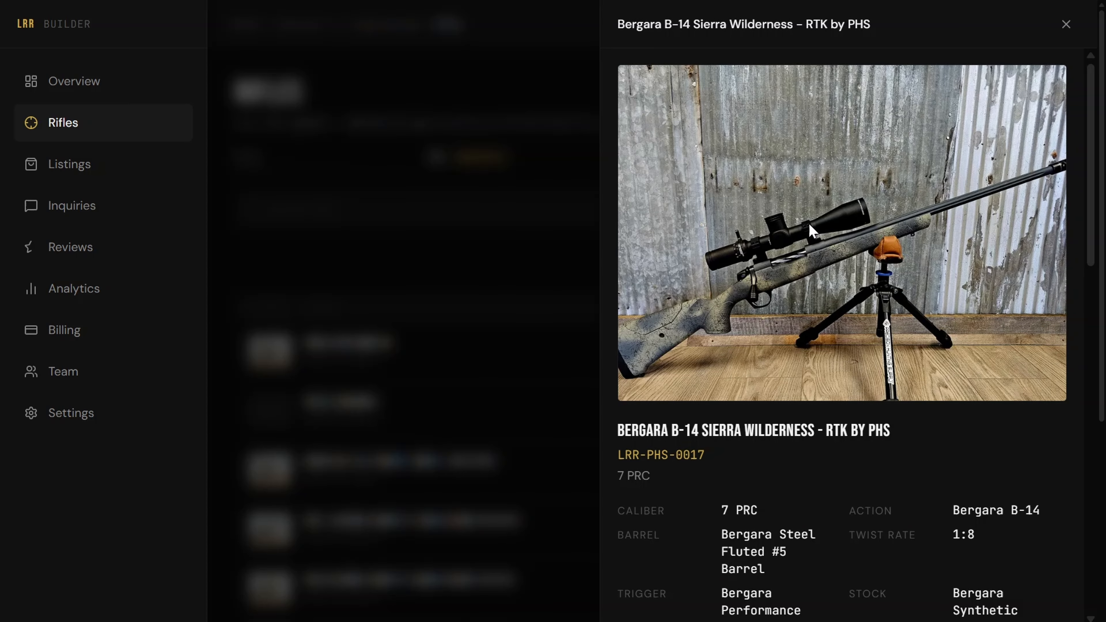
pyautogui.scroll(-4, 814, 231)
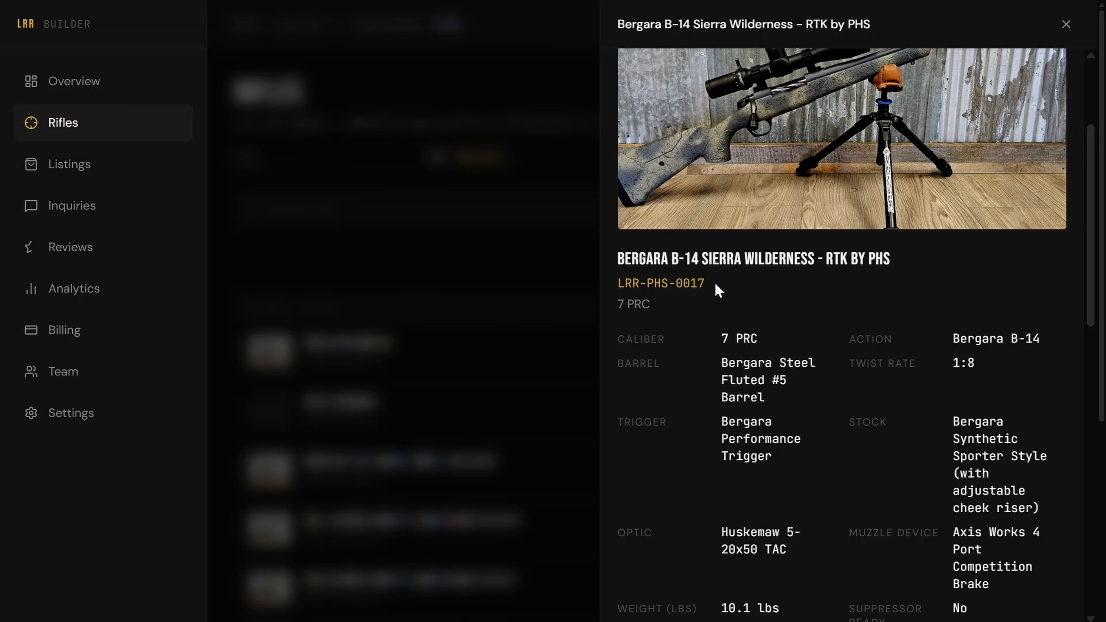
pyautogui.scroll(-4, 677, 311)
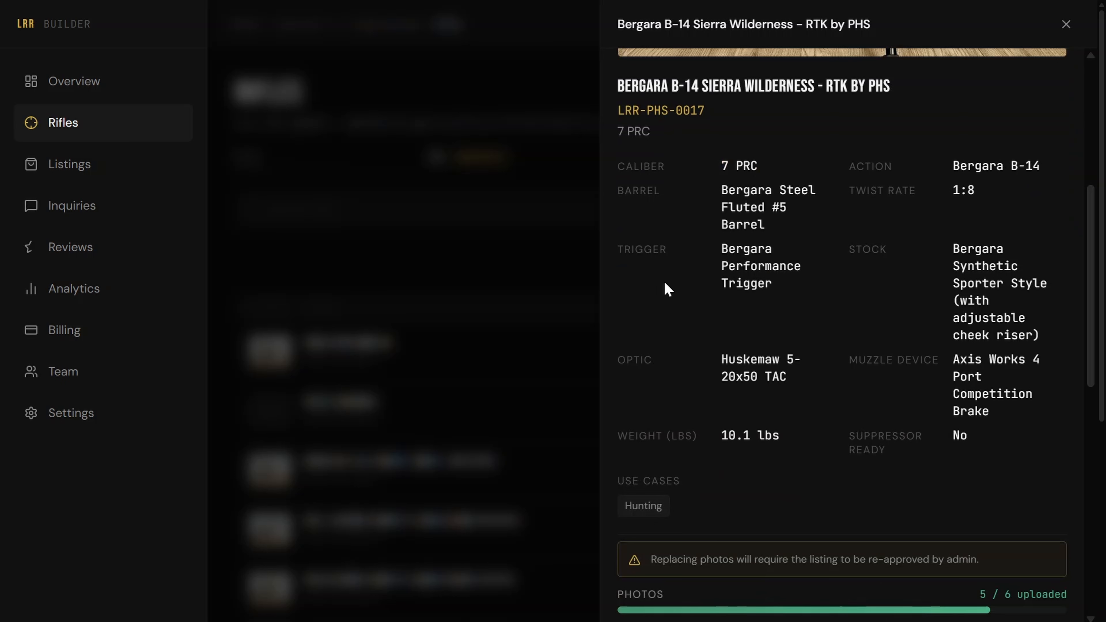
pyautogui.scroll(-6, 661, 182)
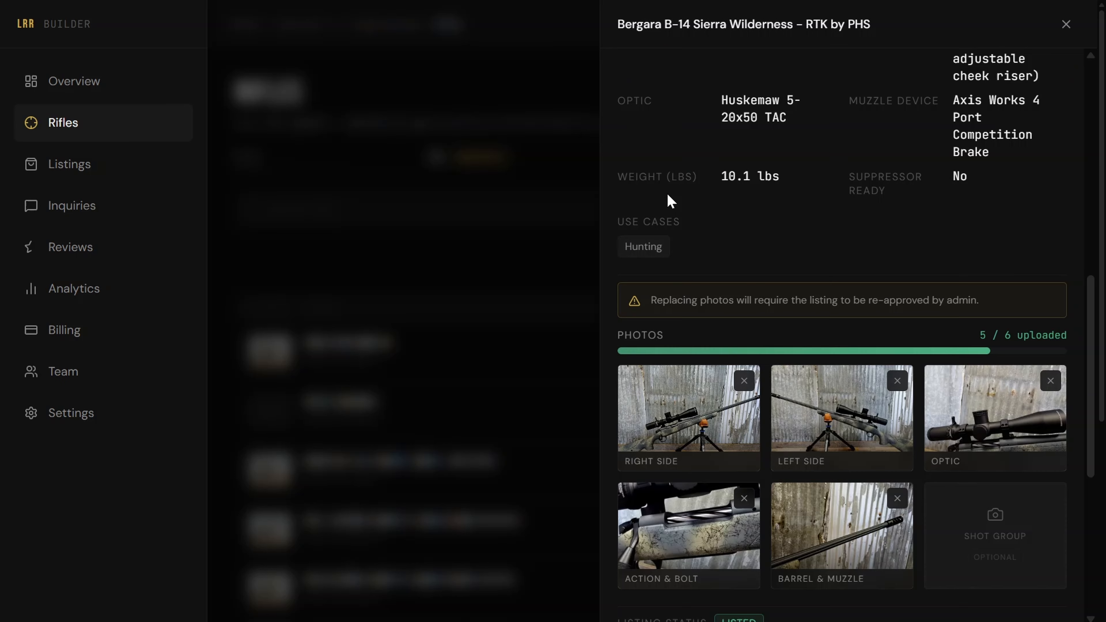
pyautogui.scroll(-2, 661, 250)
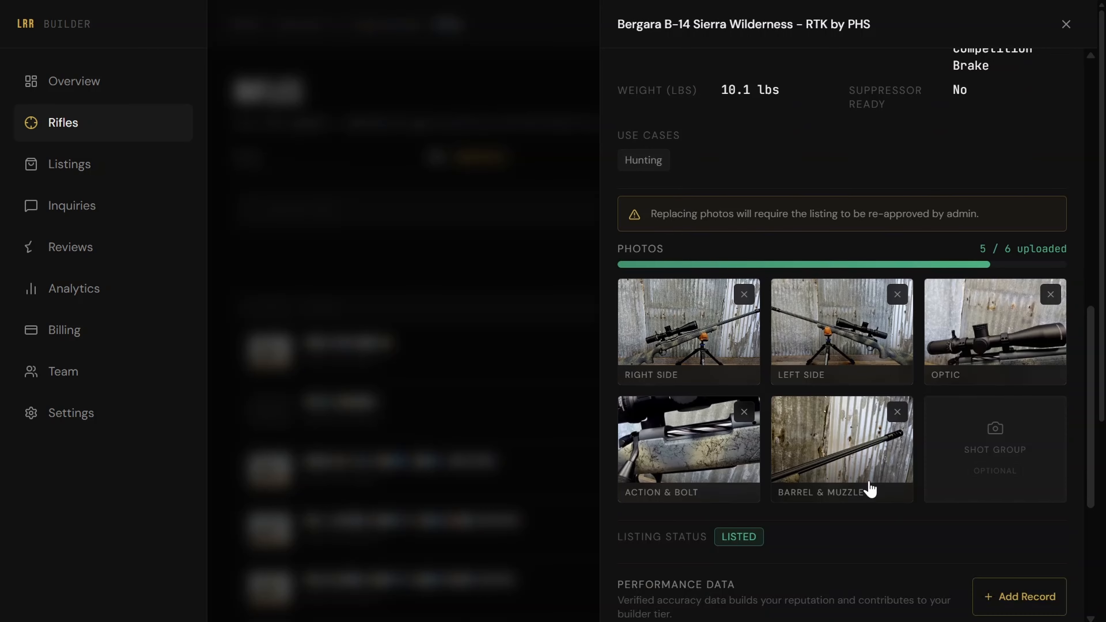
pyautogui.scroll(-7, 869, 487)
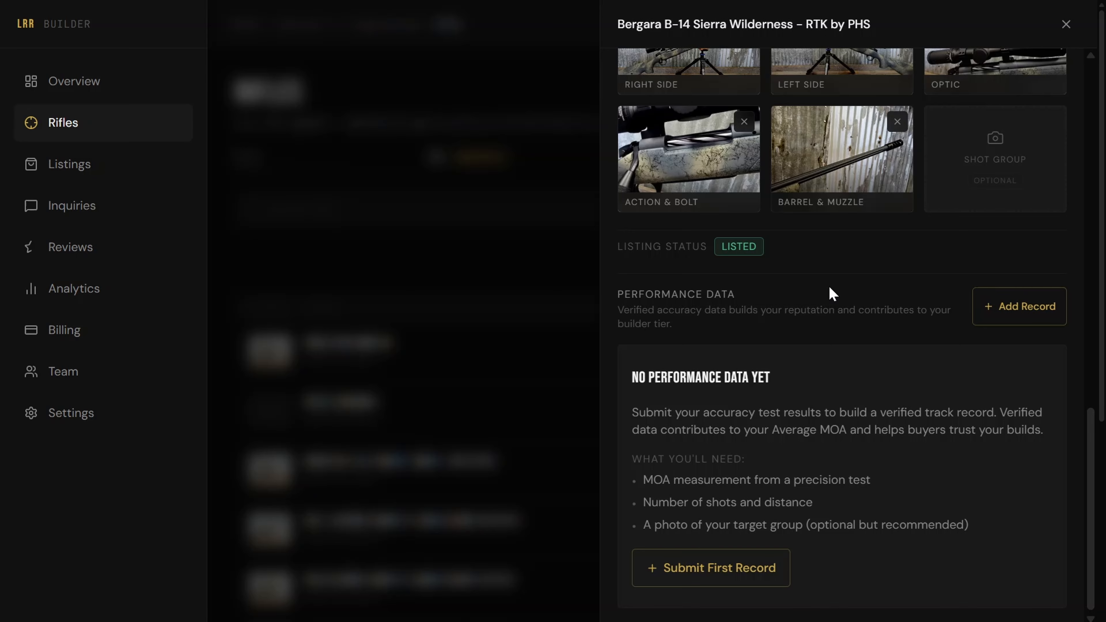
pyautogui.scroll(-4, 832, 293)
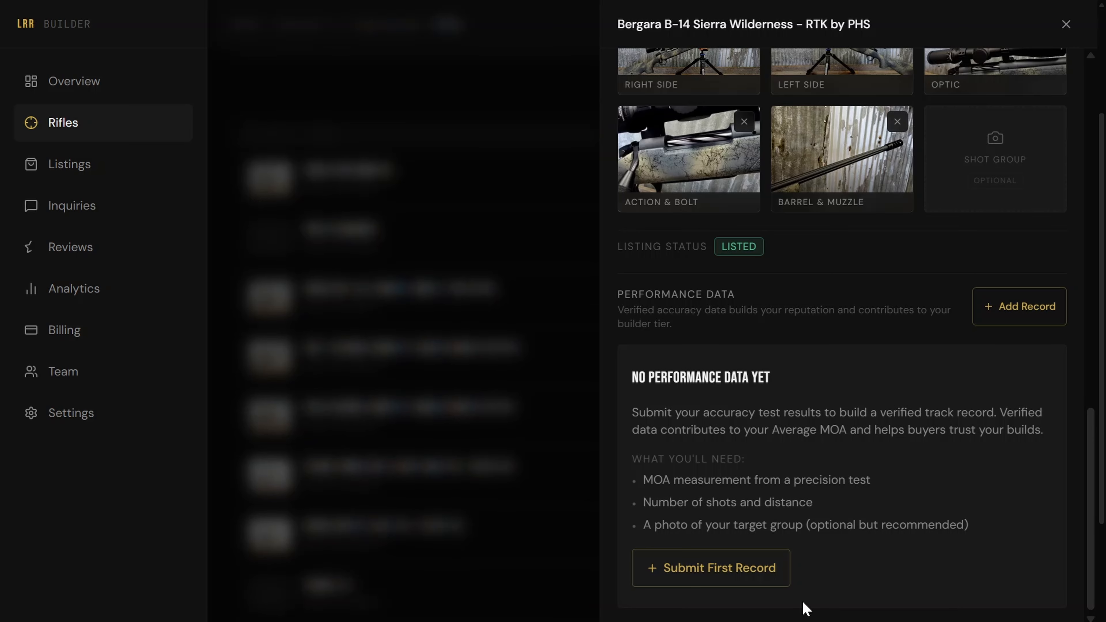
pyautogui.scroll(10, 803, 605)
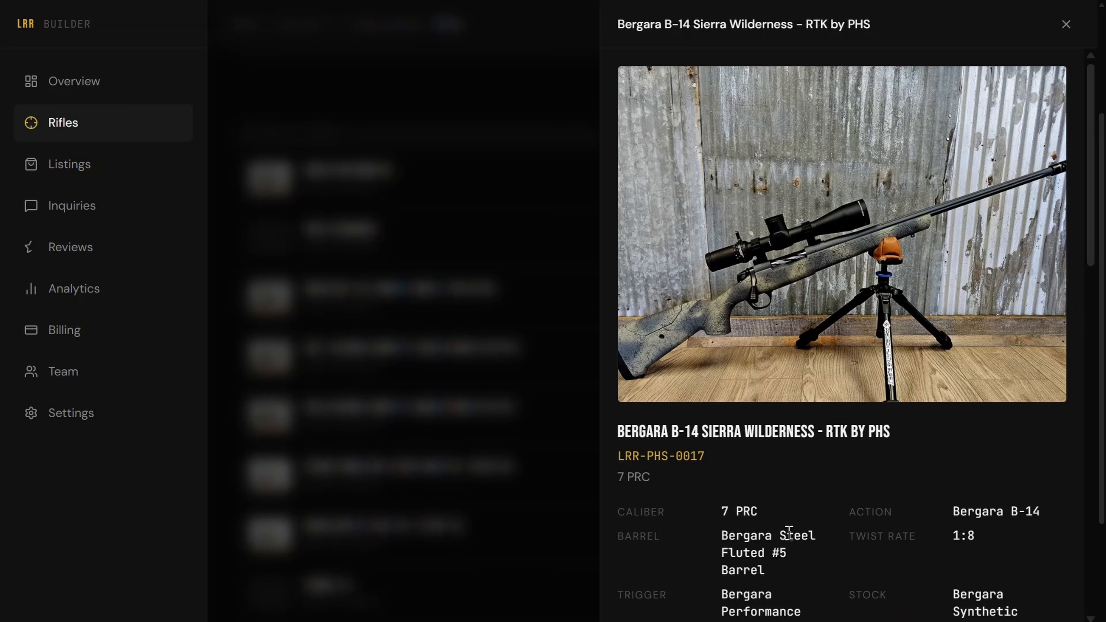